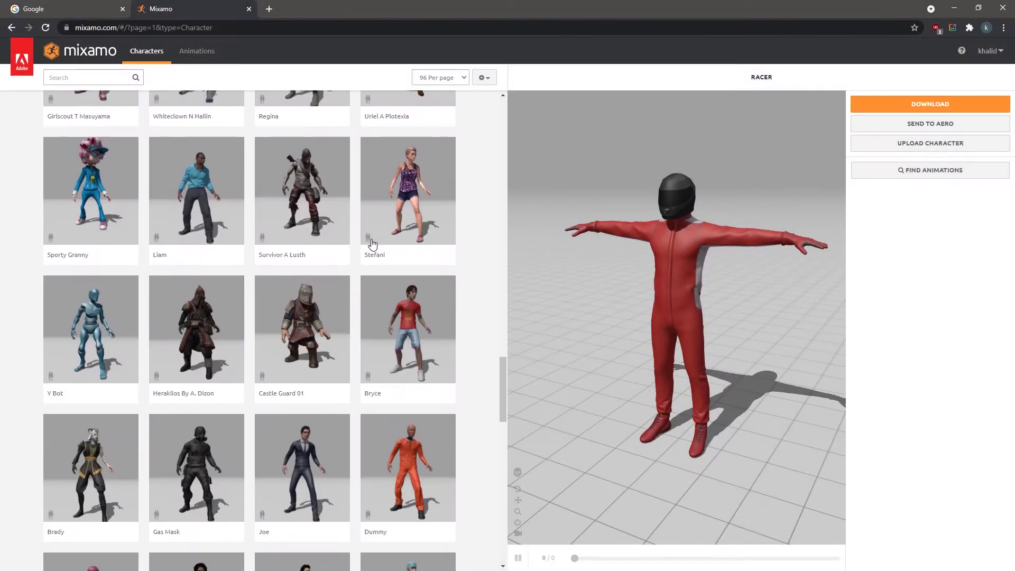
Step: Choose the Swat character from the Mixamo character library
{"action": "scroll", "coordinate": [372, 243], "scroll_direction": "down", "scroll_amount": 15}
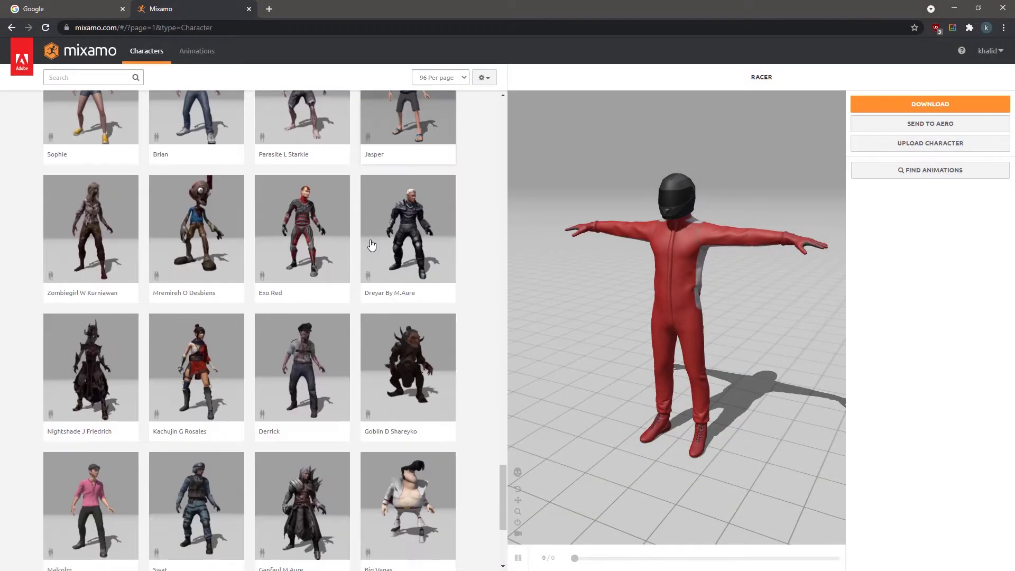
{"action": "scroll", "coordinate": [372, 245], "scroll_direction": "down", "scroll_amount": 4}
{"action": "left_click", "coordinate": [228, 276]}
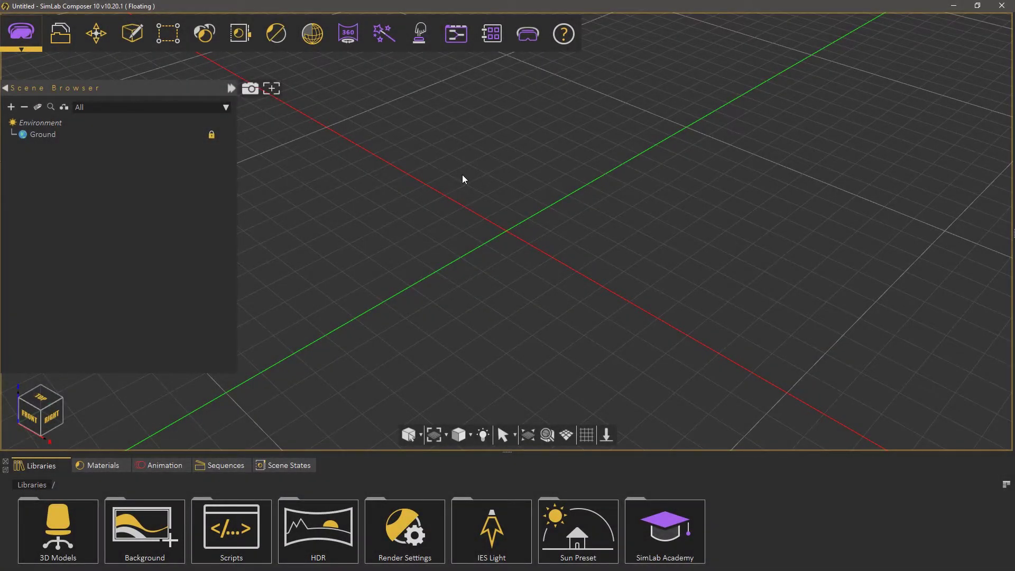
Step: In SimLab Composer, open the Mixamo Characters lesson in the SimLab Academy library under VR and VR Guide
{"action": "left_click", "coordinate": [662, 520]}
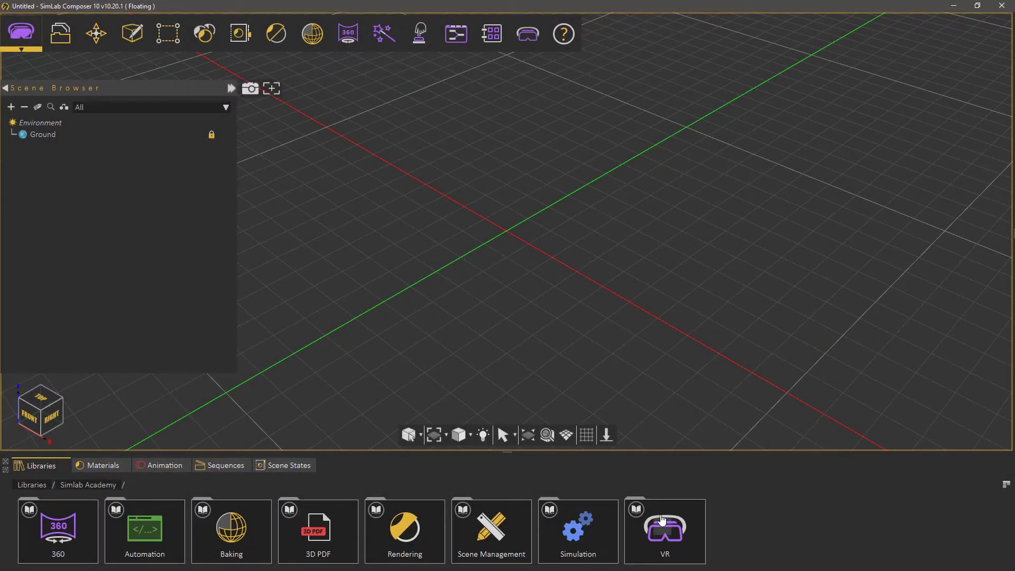
{"action": "left_click", "coordinate": [645, 532]}
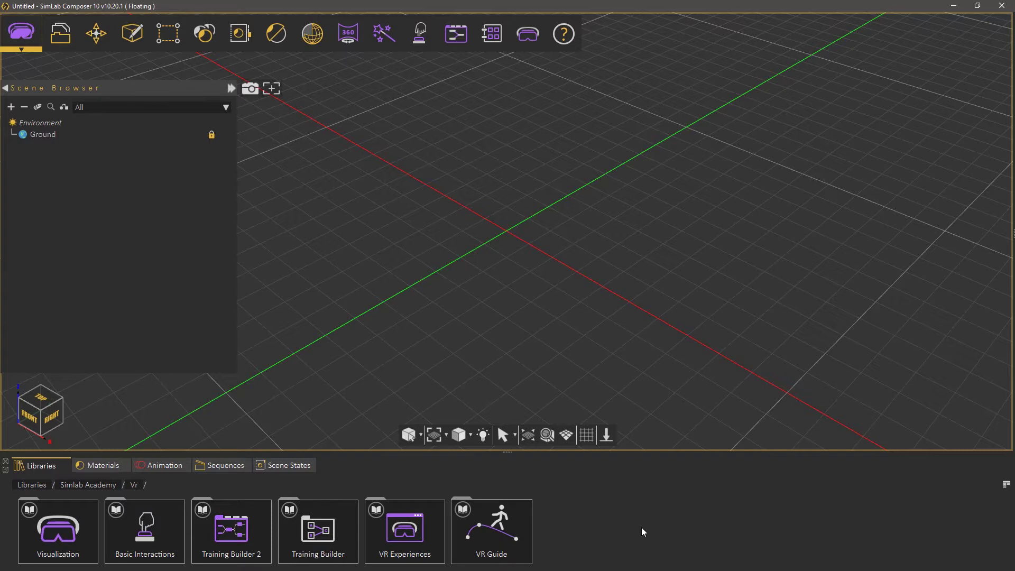
{"action": "left_click", "coordinate": [483, 522]}
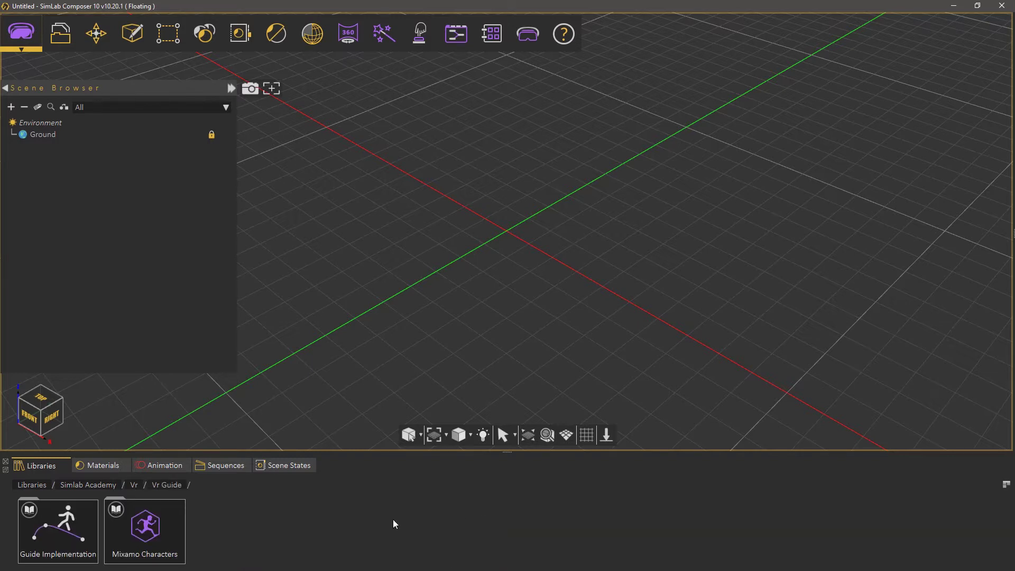
{"action": "left_click", "coordinate": [178, 521]}
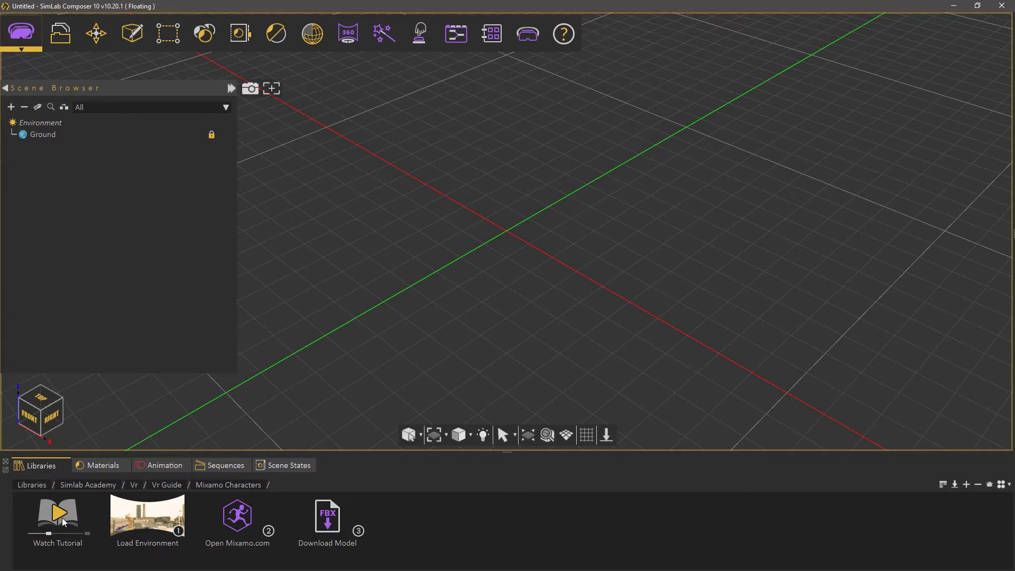
Step: Load the lesson's environment model into the empty scene
{"action": "left_click_drag", "start_coordinate": [137, 519], "coordinate": [492, 306]}
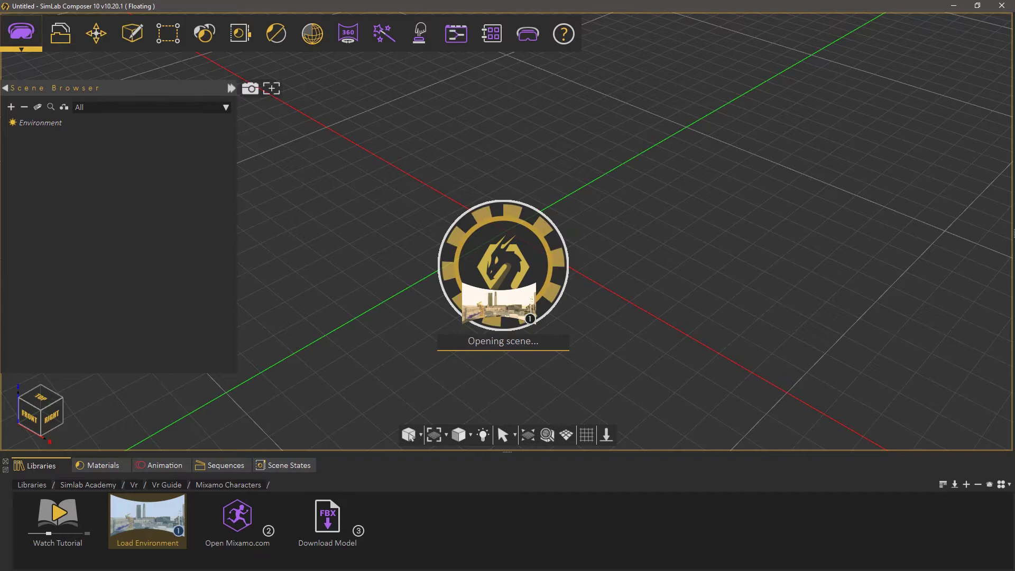
{"action": "scroll", "coordinate": [539, 347], "scroll_direction": "up", "scroll_amount": 5}
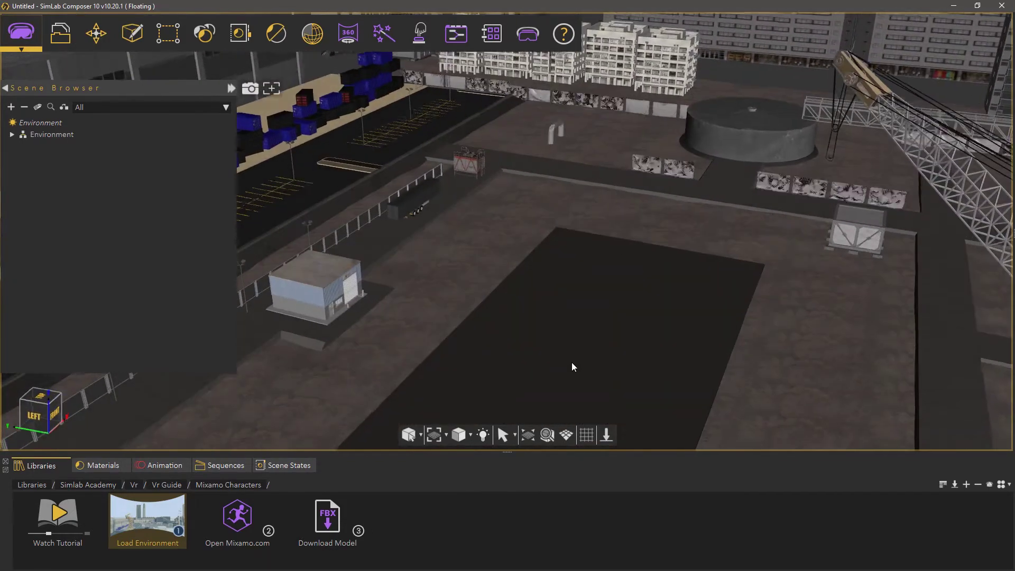
{"action": "middle_click_drag", "start_coordinate": [572, 367], "coordinate": [612, 230]}
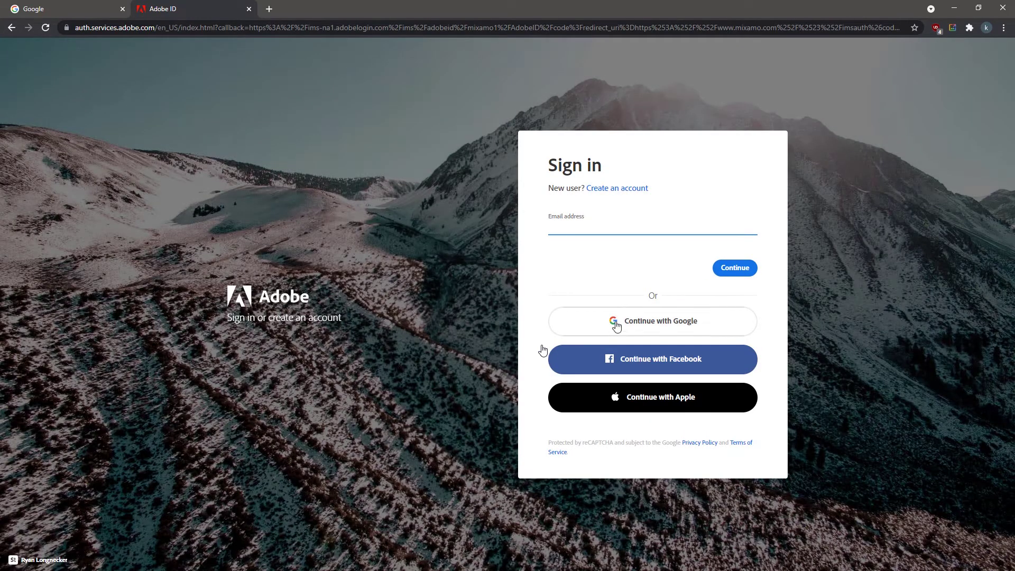
Step: Switch to Mixamo in the browser, sign in with a Google account and show the character library
{"action": "left_click", "coordinate": [614, 322]}
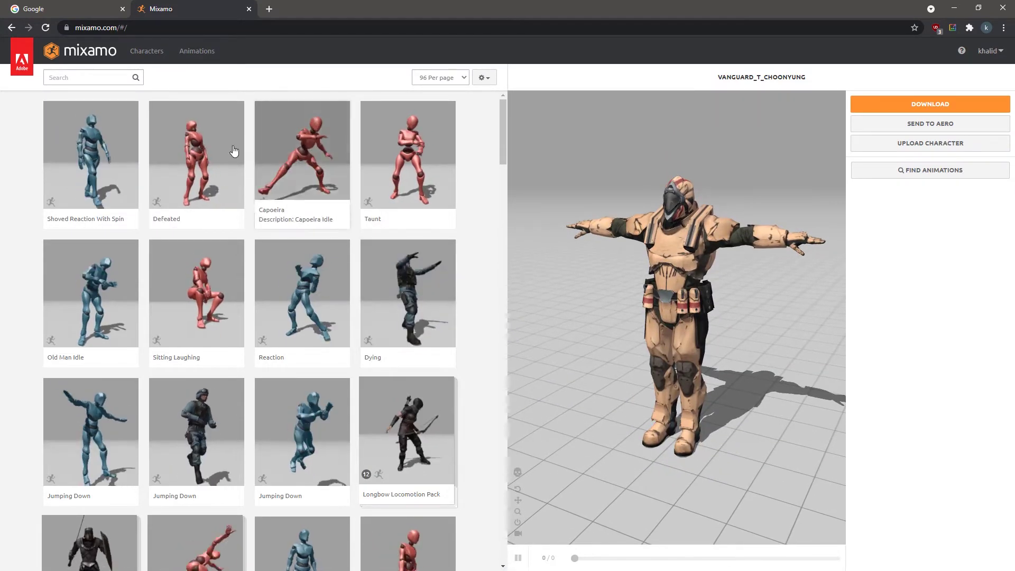
{"action": "left_click", "coordinate": [147, 52]}
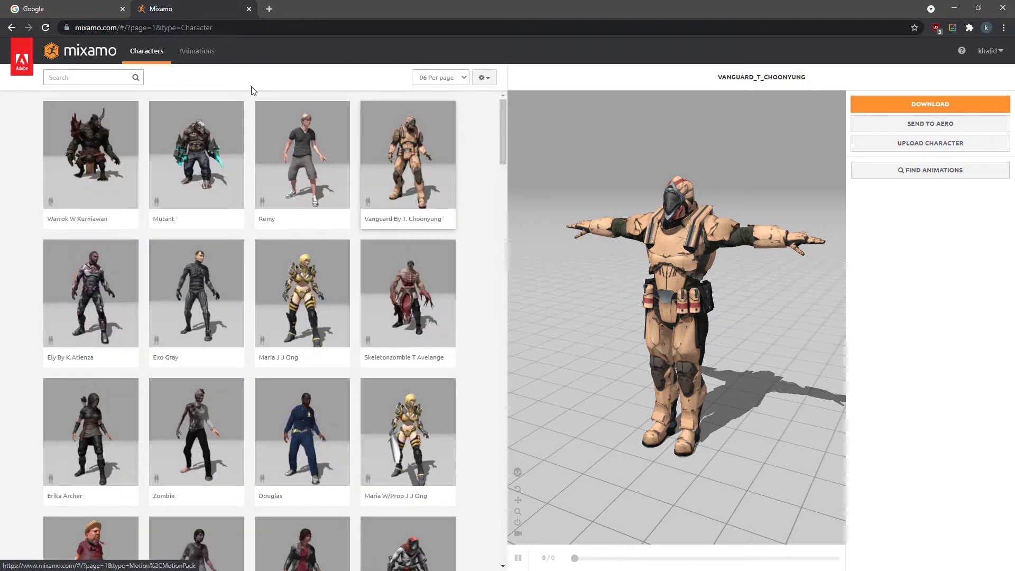
Step: Replace the current Vanguard character with Remy
{"action": "left_click", "coordinate": [282, 125]}
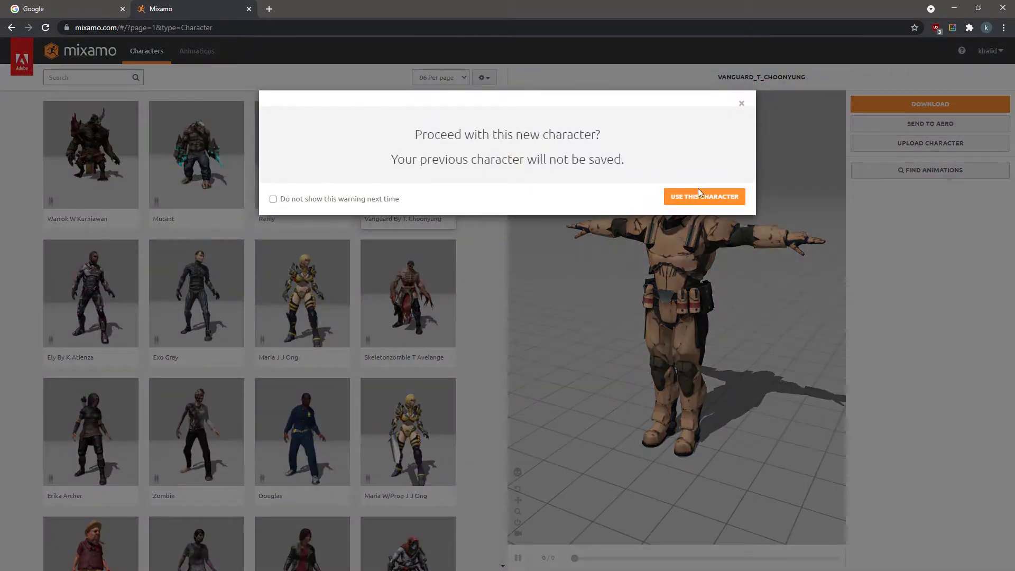
{"action": "left_click", "coordinate": [697, 191]}
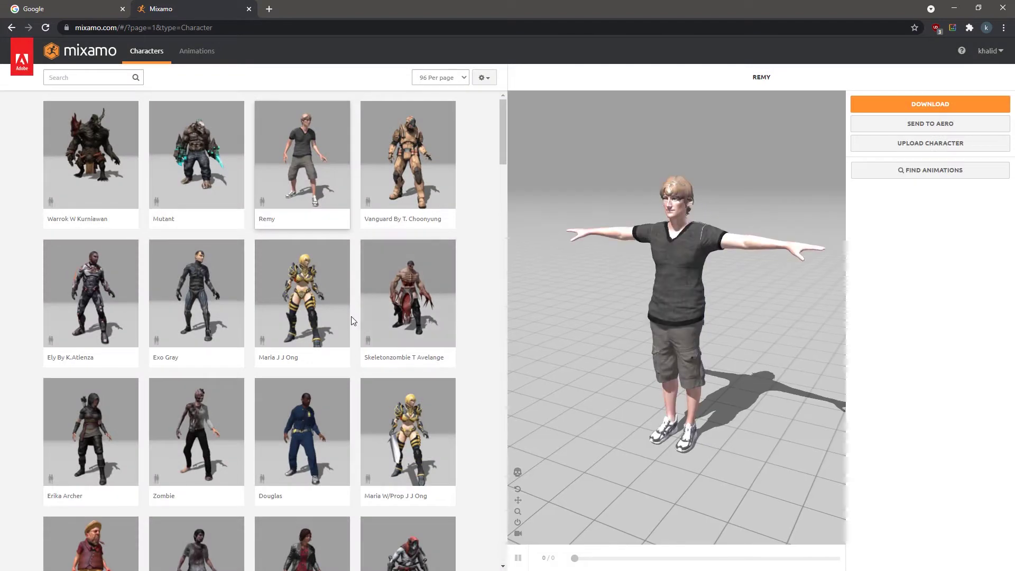
Step: Use the Racer character instead and turn off the character replacement warning for next time
{"action": "scroll", "coordinate": [352, 320], "scroll_direction": "down", "scroll_amount": 7}
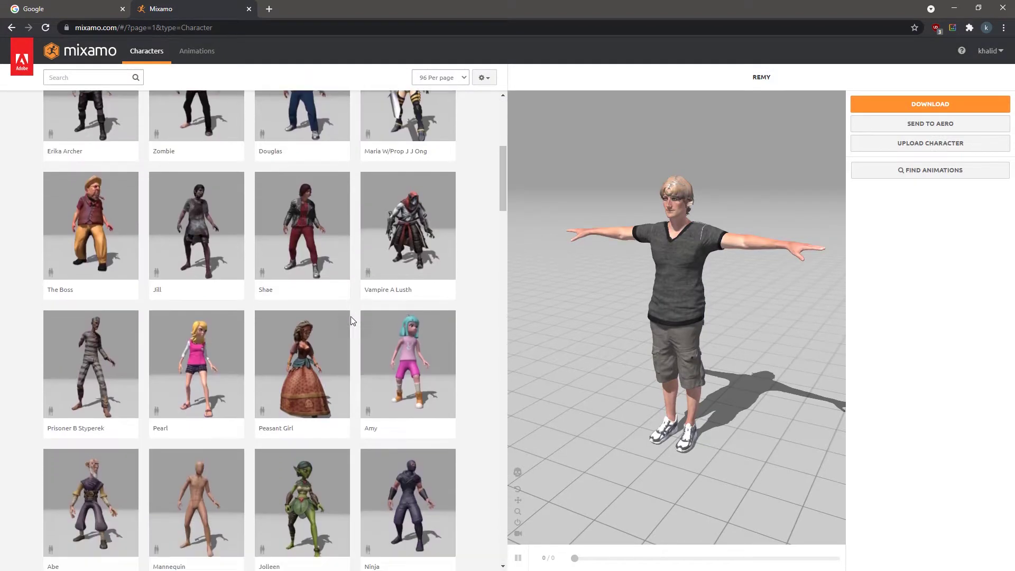
{"action": "scroll", "coordinate": [352, 320], "scroll_direction": "down", "scroll_amount": 5}
{"action": "scroll", "coordinate": [352, 320], "scroll_direction": "down", "scroll_amount": 8}
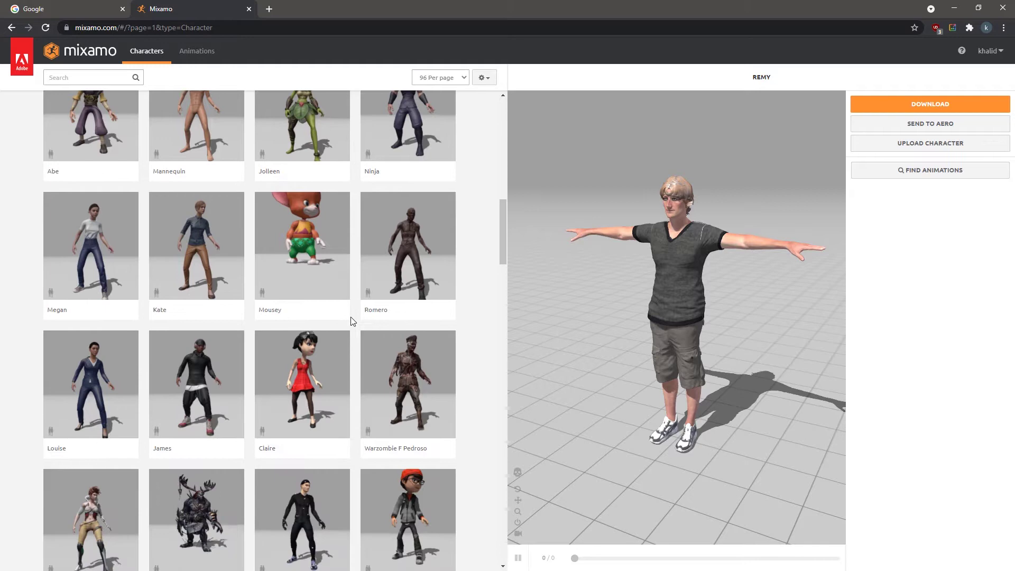
{"action": "scroll", "coordinate": [352, 320], "scroll_direction": "down", "scroll_amount": 9}
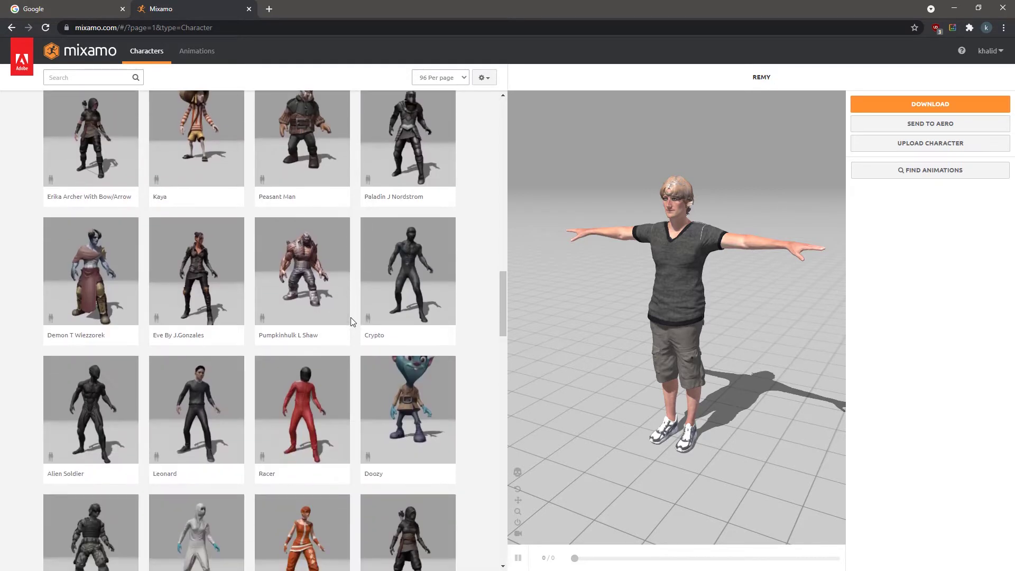
{"action": "left_click", "coordinate": [309, 225]}
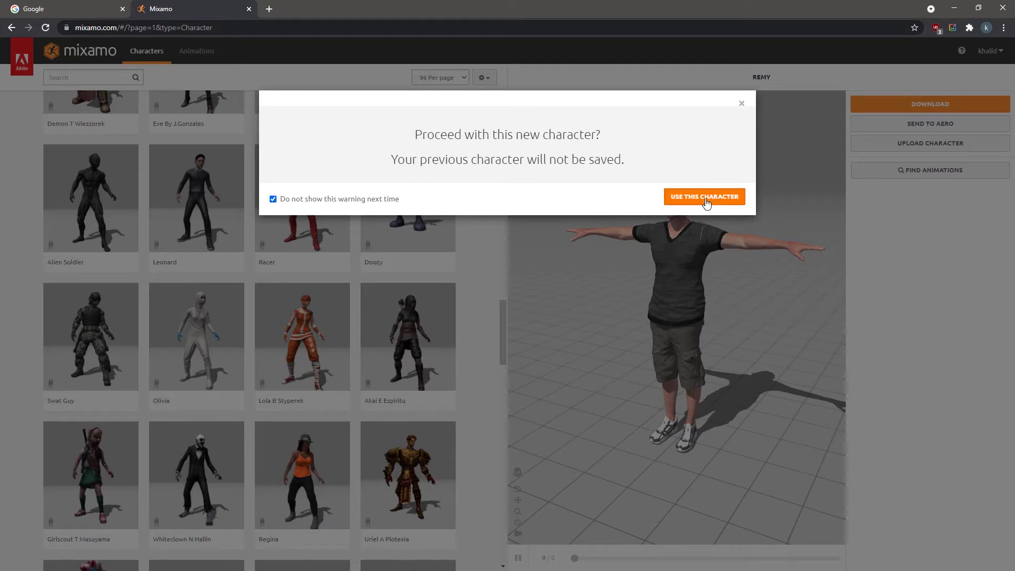
{"action": "left_click", "coordinate": [668, 198]}
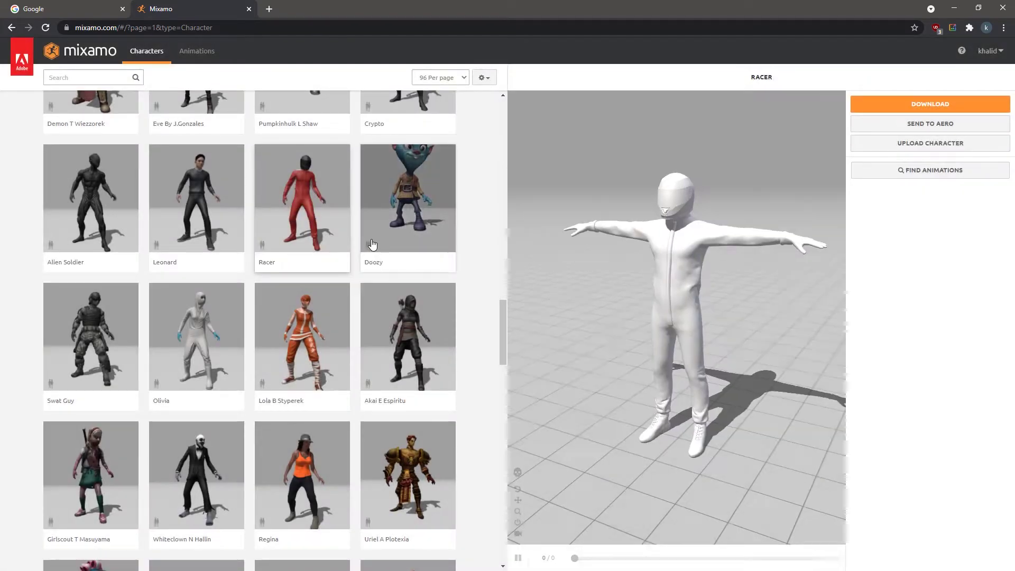
Step: Load the Swat character, found near the end of the first page of characters
{"action": "scroll", "coordinate": [372, 244], "scroll_direction": "down", "scroll_amount": 3}
{"action": "scroll", "coordinate": [372, 243], "scroll_direction": "down", "scroll_amount": 13}
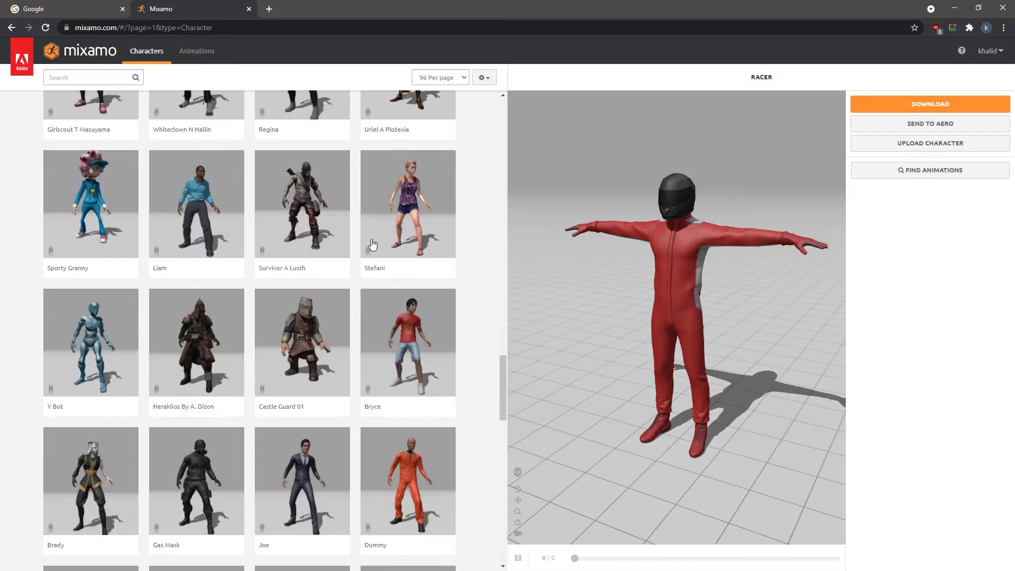
{"action": "scroll", "coordinate": [370, 248], "scroll_direction": "down", "scroll_amount": 11}
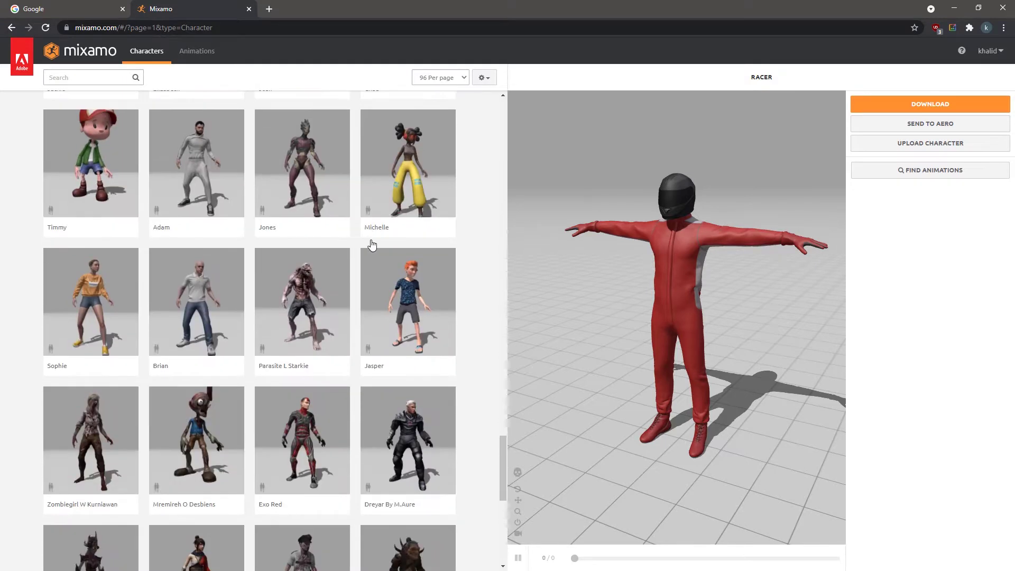
{"action": "left_click", "coordinate": [228, 276]}
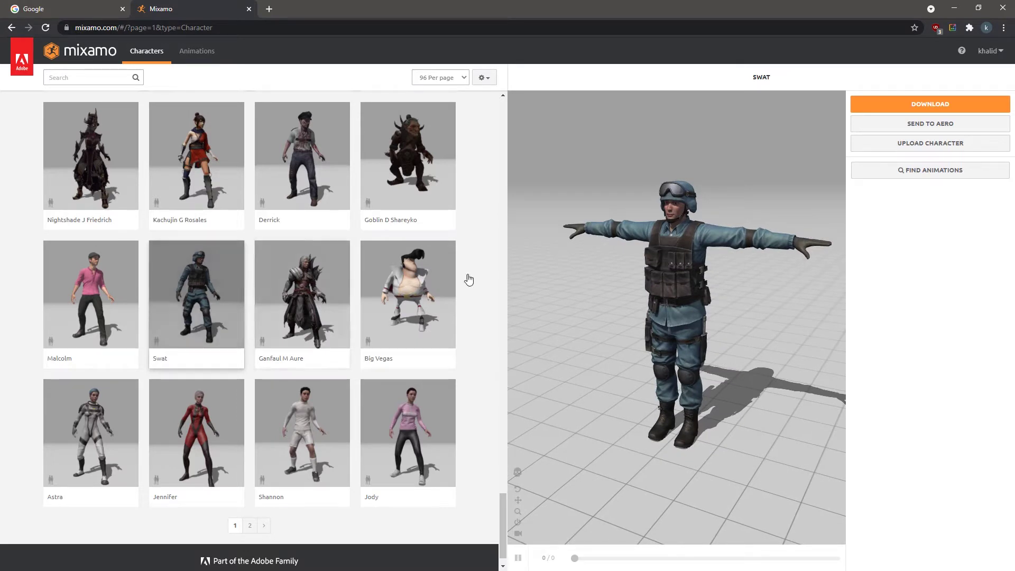
Step: Examine the dialog for uploading a custom character and its accepted file formats, then close it
{"action": "left_click", "coordinate": [928, 150]}
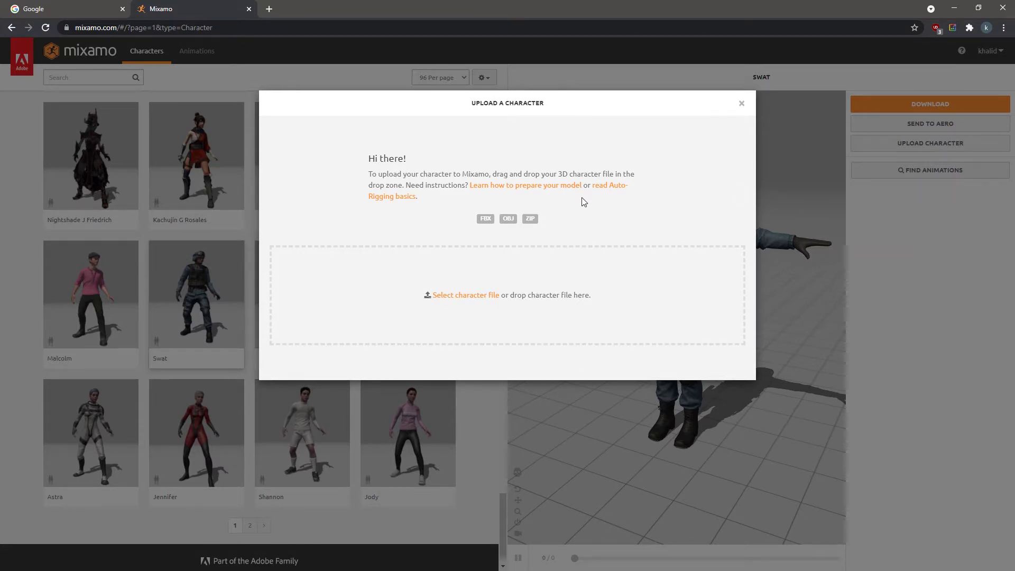
{"action": "left_click", "coordinate": [741, 104]}
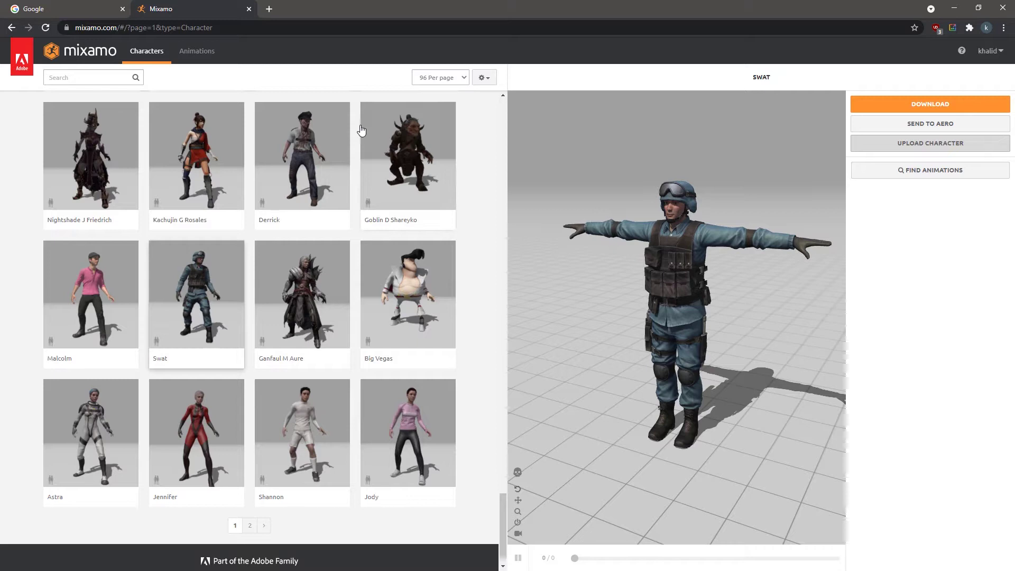
Step: Show the animation library and search it for "Run"
{"action": "left_click", "coordinate": [181, 53]}
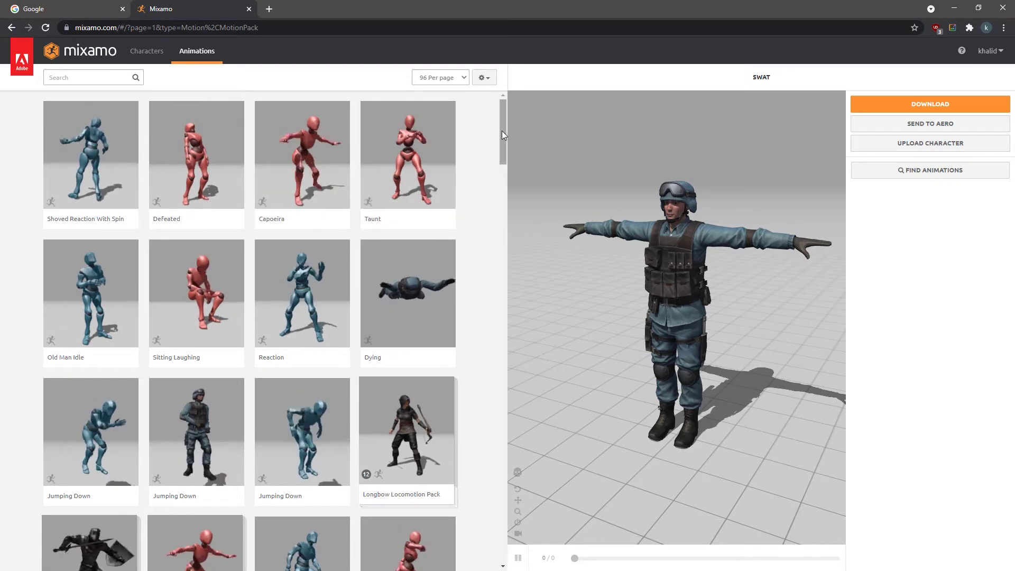
{"action": "left_click_drag", "start_coordinate": [502, 133], "coordinate": [480, 116]}
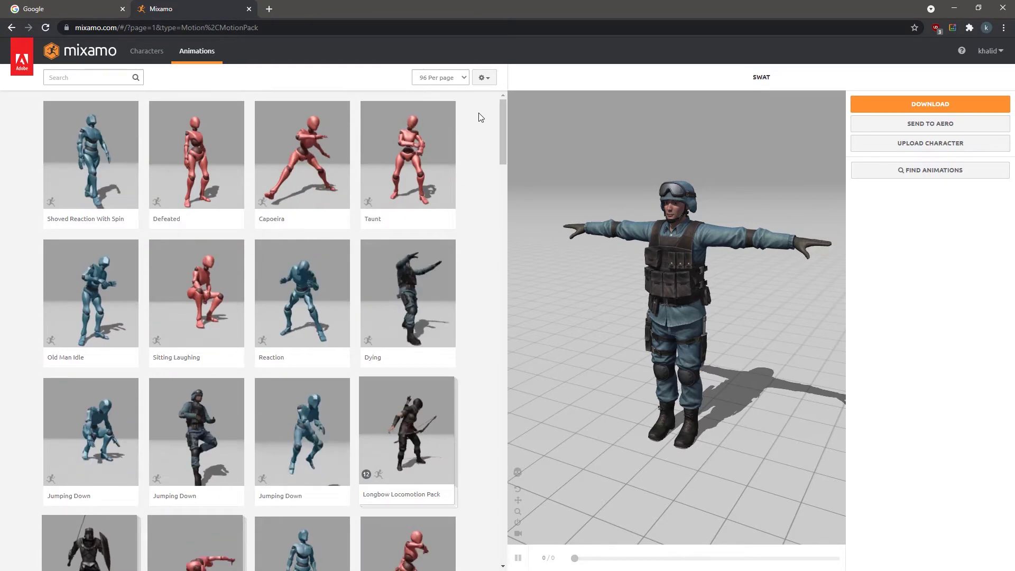
{"action": "left_click", "coordinate": [98, 77]}
{"action": "type", "text": "R"}
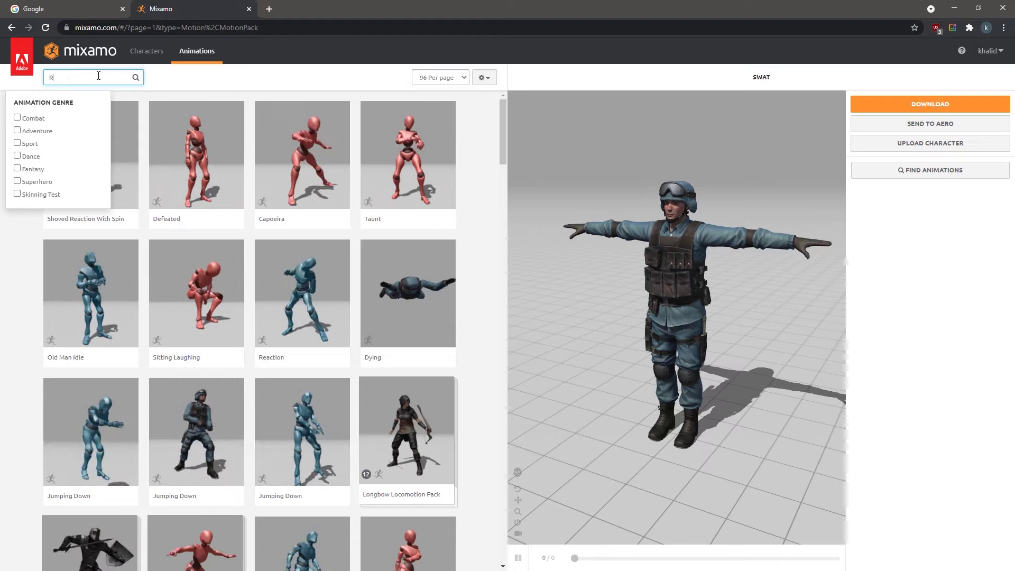
{"action": "type", "text": "un"}
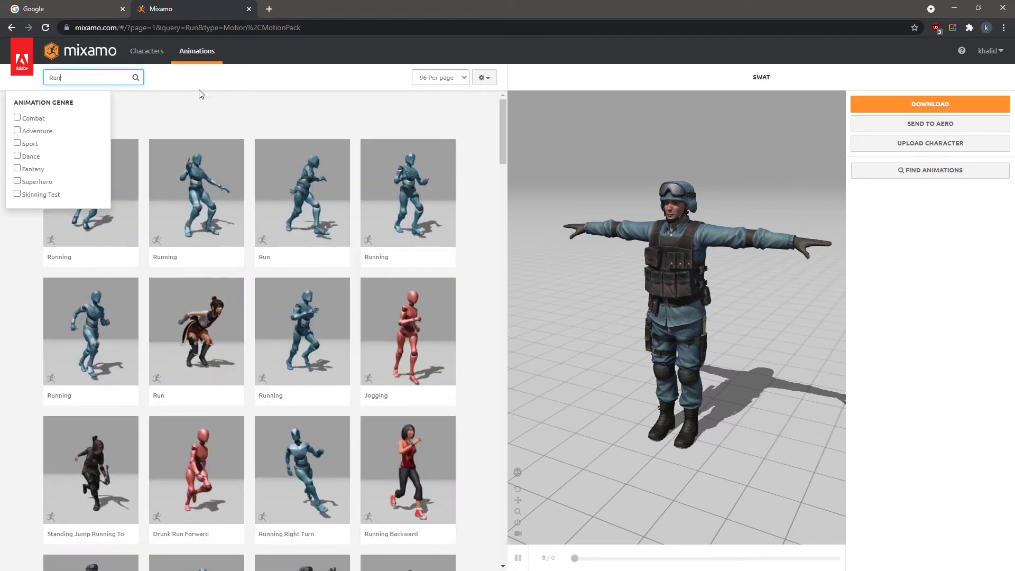
{"action": "left_click", "coordinate": [210, 107]}
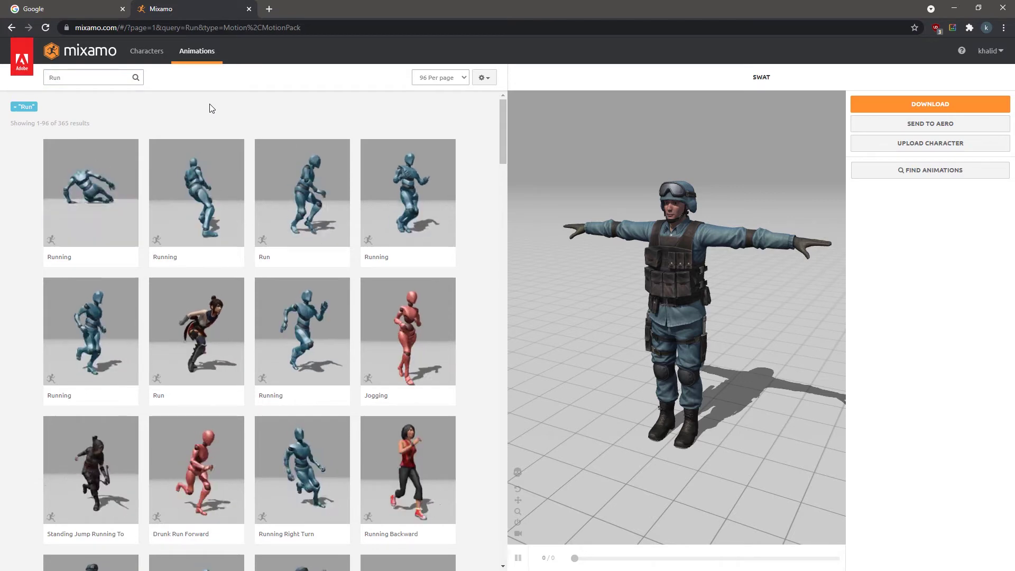
Step: Apply the blue figure's Running animation in the second row to the Swat character and make it run In Place
{"action": "left_click", "coordinate": [110, 316]}
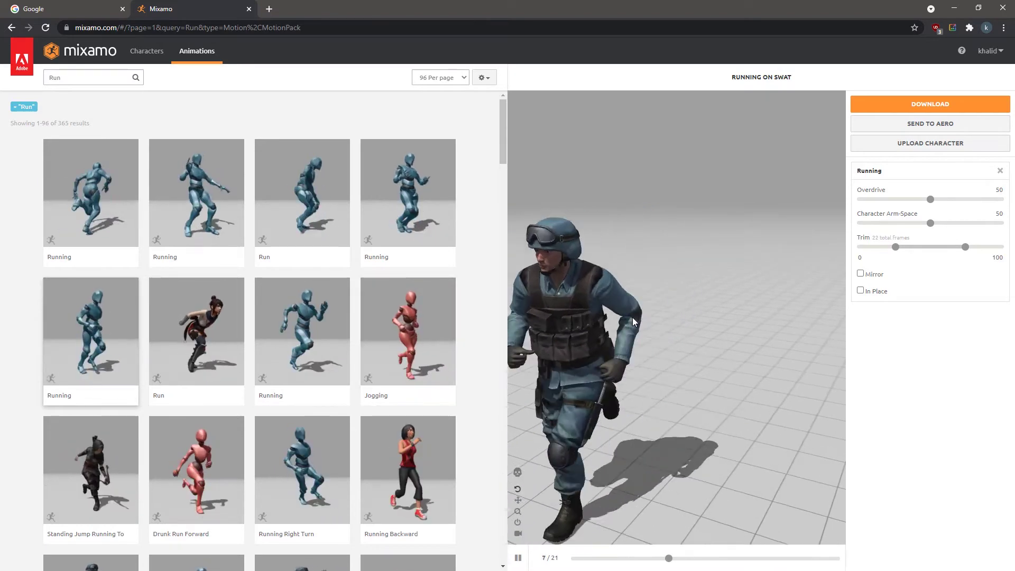
{"action": "mouse_move", "coordinate": [635, 317]}
{"action": "left_mouse_down"}
{"action": "mouse_move", "coordinate": [718, 313]}
{"action": "mouse_move", "coordinate": [604, 316]}
{"action": "mouse_move", "coordinate": [636, 318]}
{"action": "left_mouse_up"}
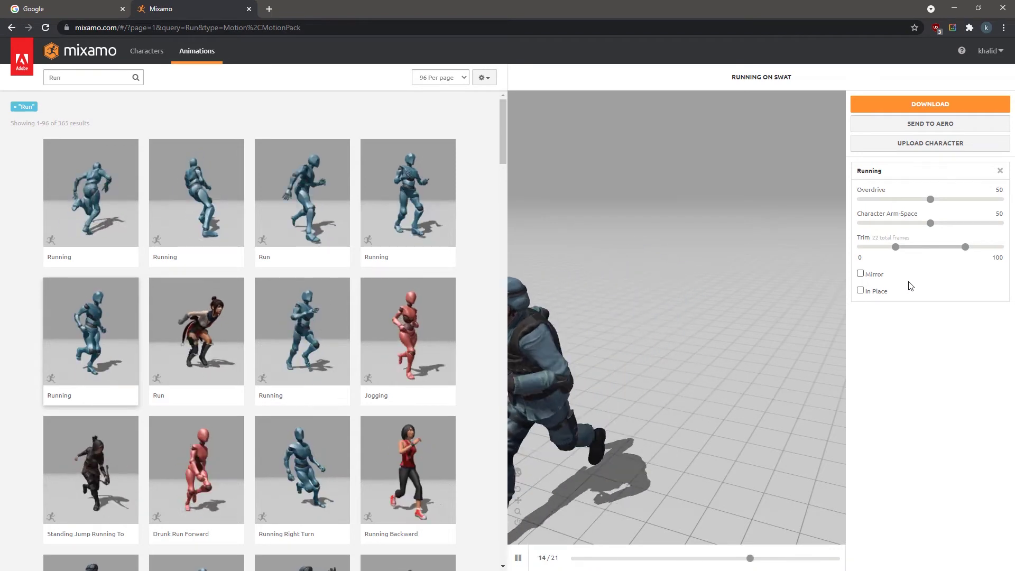
{"action": "left_click", "coordinate": [860, 290]}
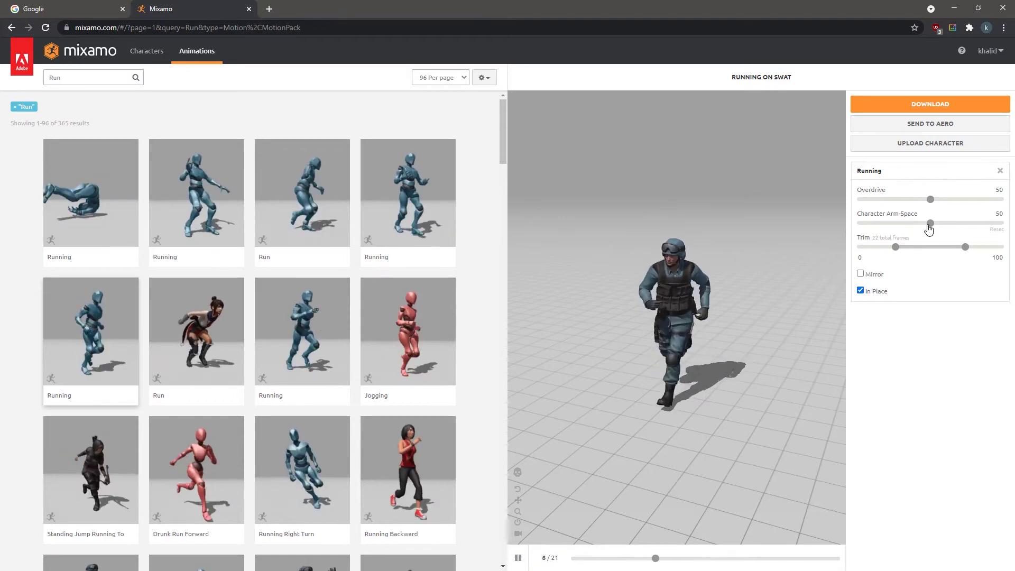
Step: Try wide and narrow arm spacing for the Running animation and set Character Arm-Space to 47
{"action": "left_click_drag", "start_coordinate": [929, 226], "coordinate": [976, 225]}
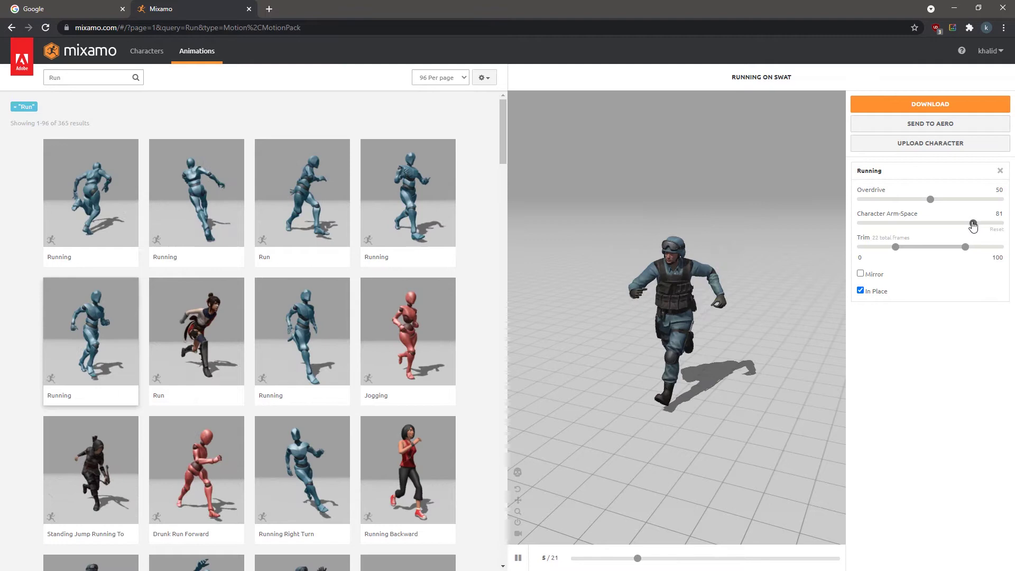
{"action": "left_click_drag", "start_coordinate": [973, 226], "coordinate": [867, 225]}
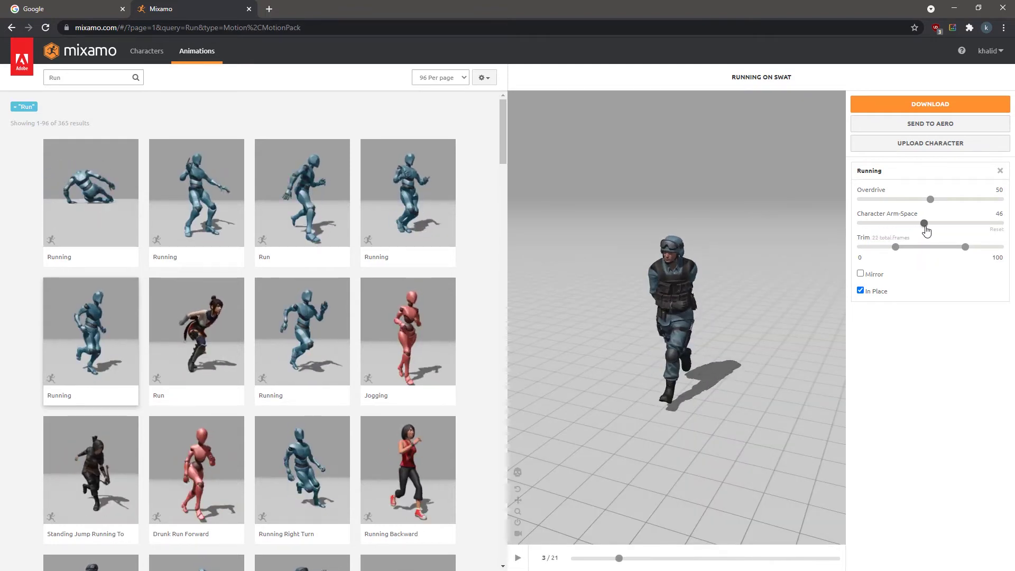
{"action": "left_click", "coordinate": [927, 226]}
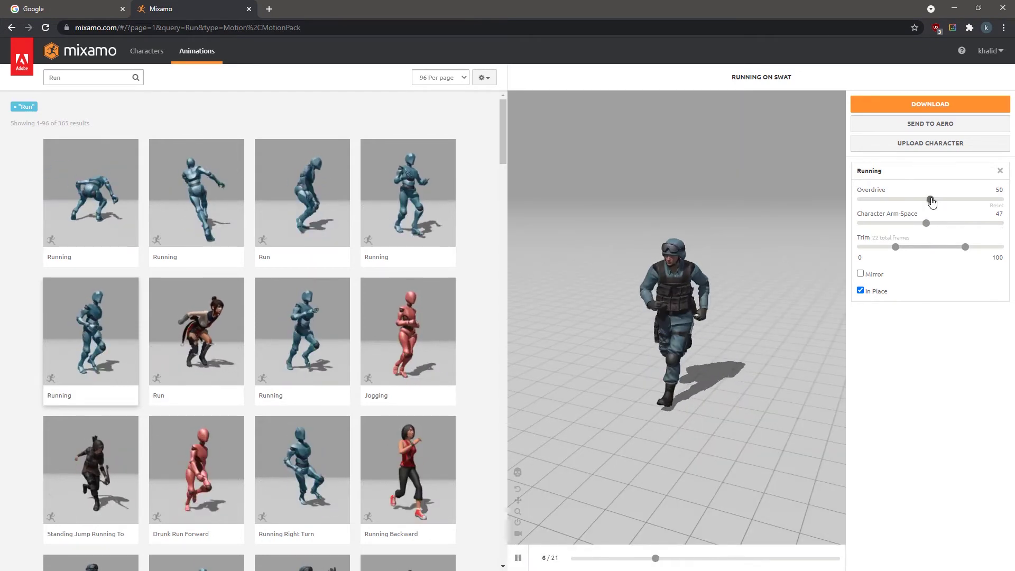
Step: Try an Overdrive of 83 for the Running animation and set it to 48
{"action": "left_click_drag", "start_coordinate": [931, 200], "coordinate": [976, 200]}
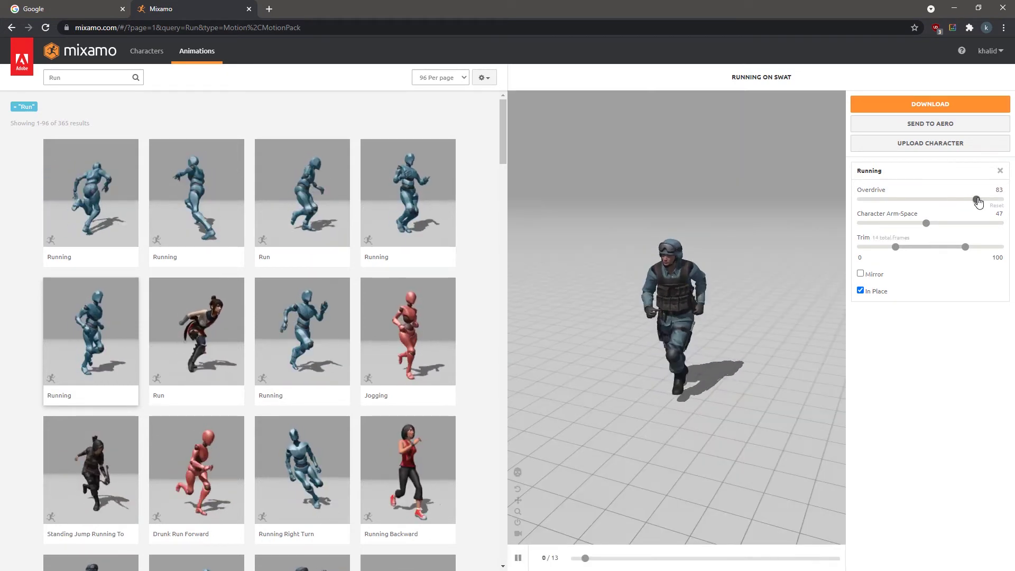
{"action": "left_click_drag", "start_coordinate": [978, 201], "coordinate": [929, 205]}
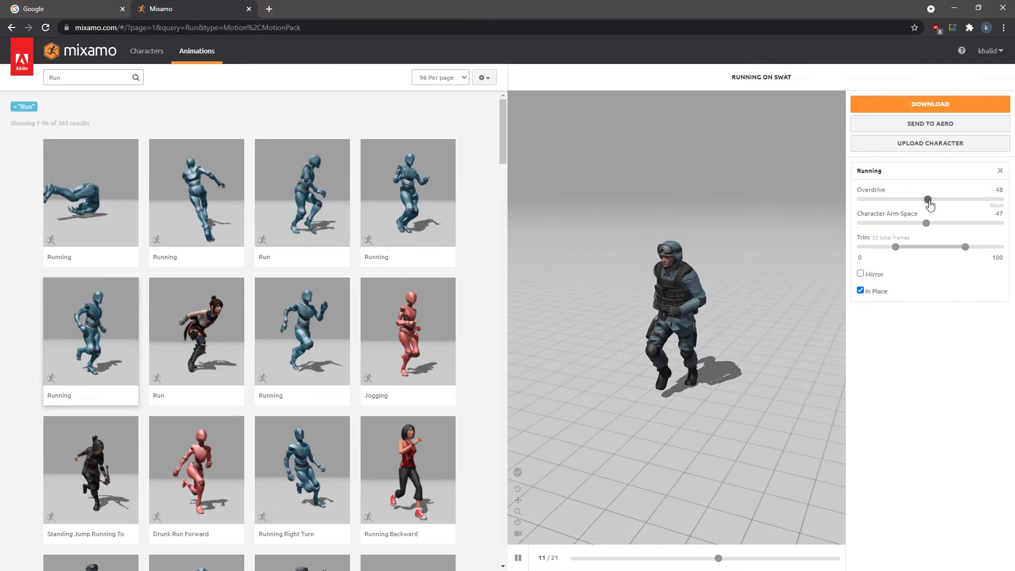
Step: Download the running Swat character as FBX Binary with skin, 30 frames per second and no keyframe reduction, checking the format and keyframe options
{"action": "left_click", "coordinate": [917, 104]}
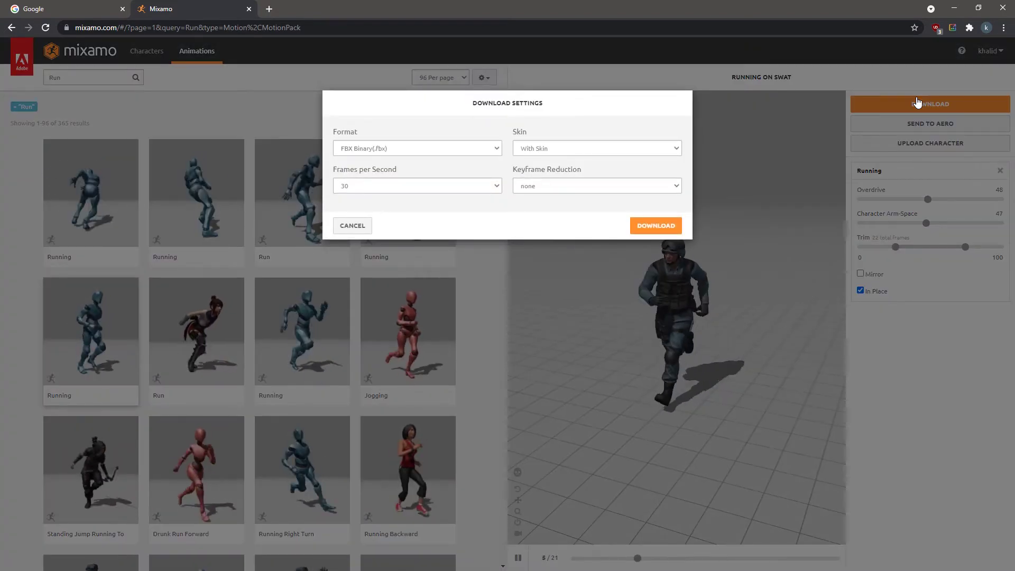
{"action": "left_click", "coordinate": [484, 156]}
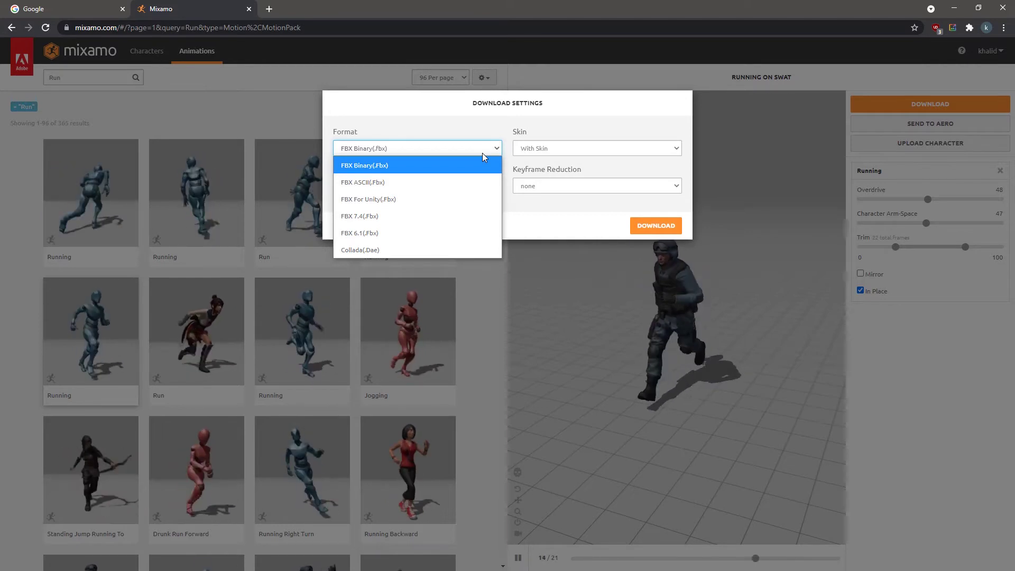
{"action": "left_click", "coordinate": [482, 153]}
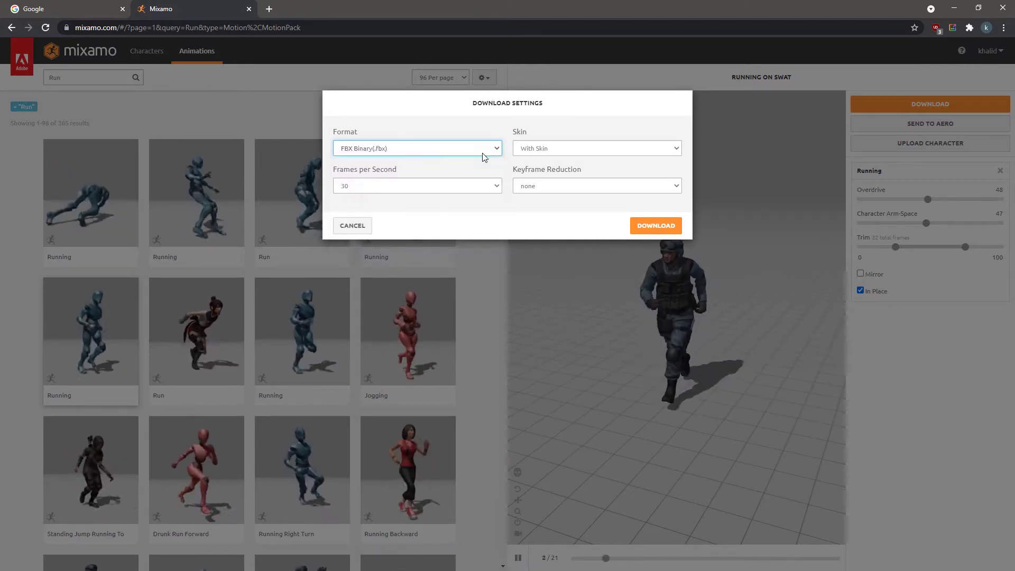
{"action": "left_click", "coordinate": [532, 148]}
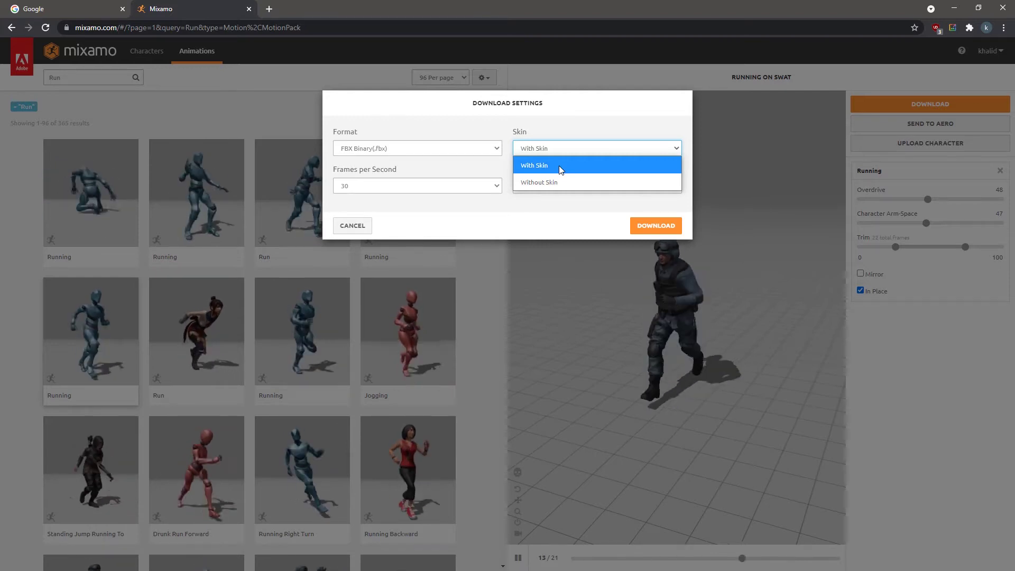
{"action": "left_click", "coordinate": [560, 165]}
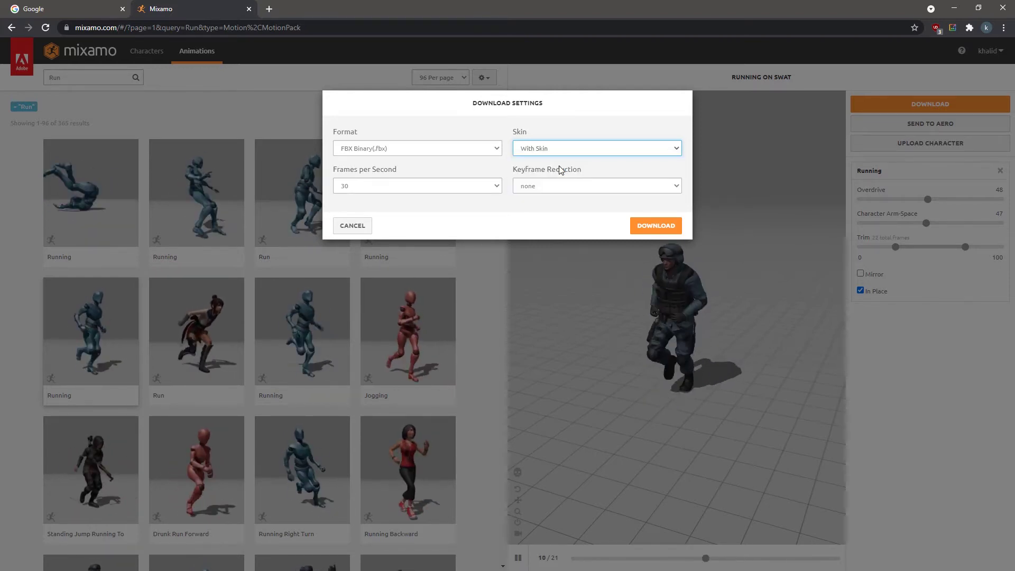
{"action": "left_click", "coordinate": [497, 185]}
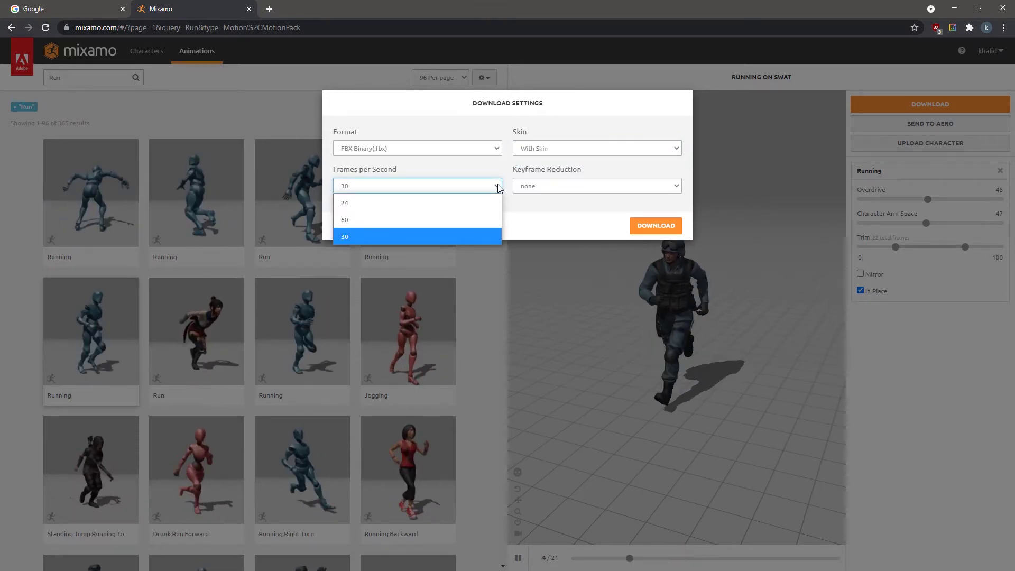
{"action": "left_click", "coordinate": [497, 184]}
{"action": "left_click", "coordinate": [578, 186]}
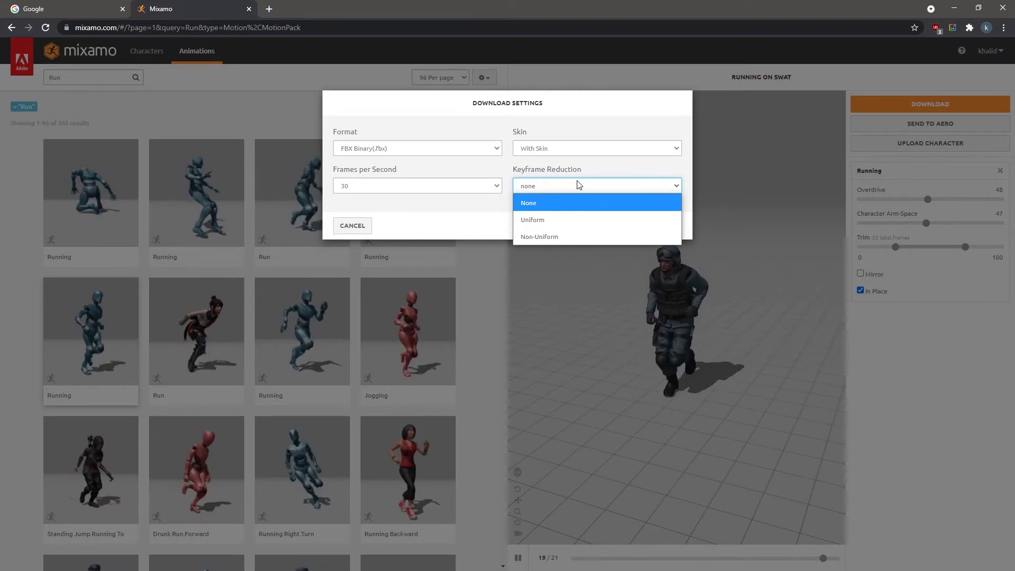
{"action": "left_click", "coordinate": [578, 185]}
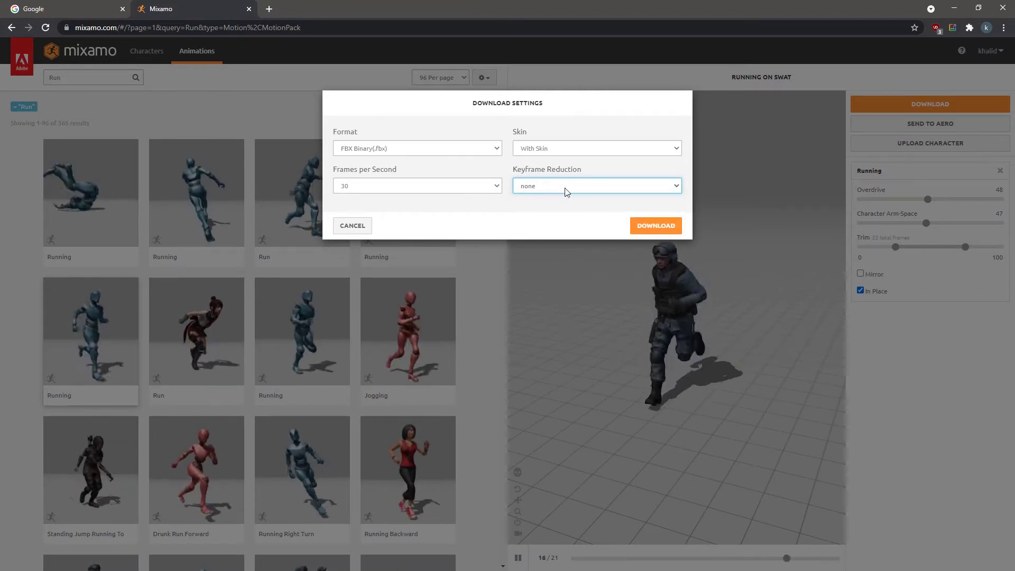
{"action": "left_click", "coordinate": [660, 226]}
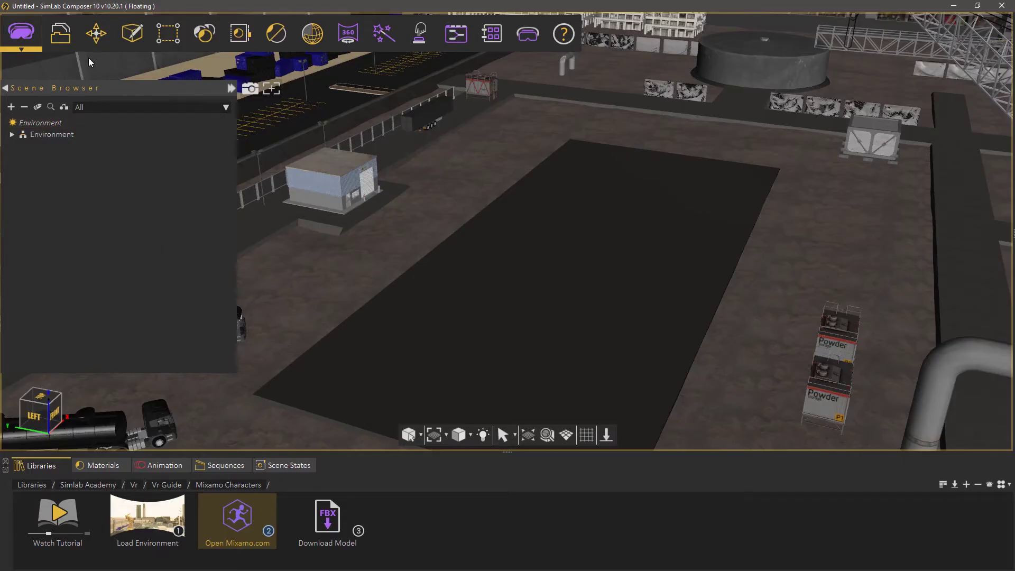
Step: In SimLab Composer, import Running.fbx from the Downloads folder with rigid and flex object animation included and Z as up vector
{"action": "left_click", "coordinate": [61, 34]}
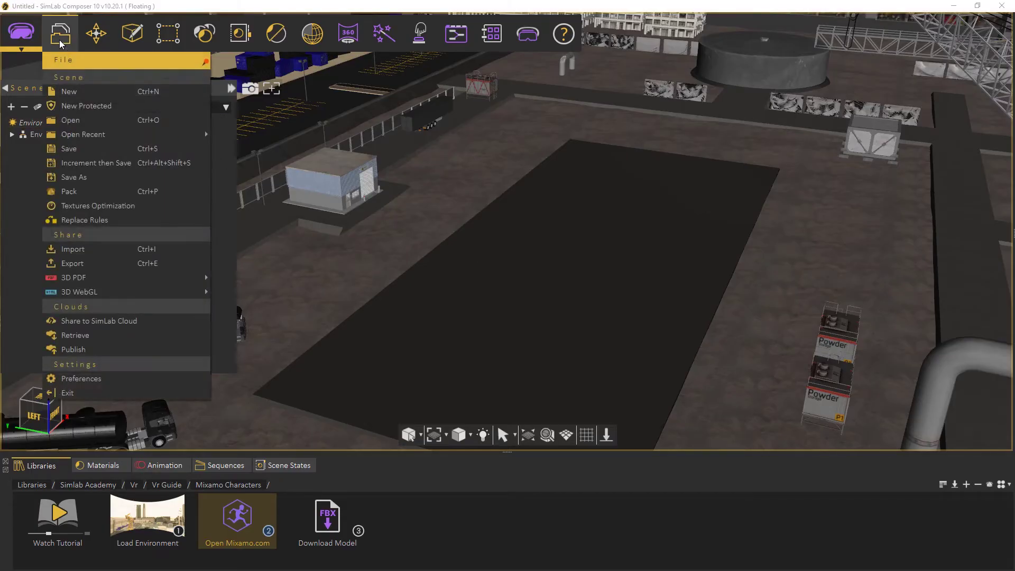
{"action": "left_click", "coordinate": [71, 249]}
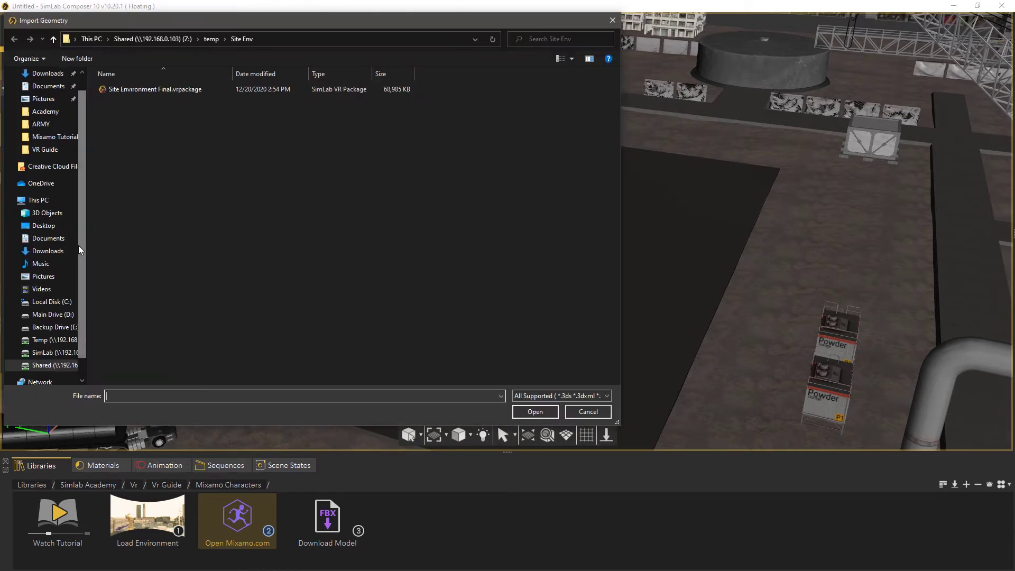
{"action": "scroll", "coordinate": [78, 246], "scroll_direction": "up", "scroll_amount": 1}
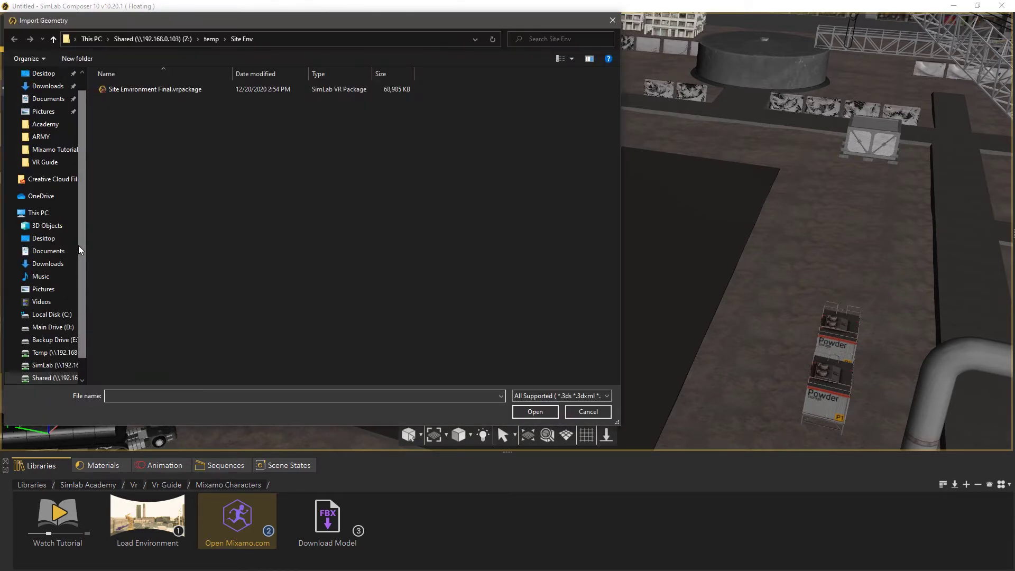
{"action": "left_click", "coordinate": [49, 87]}
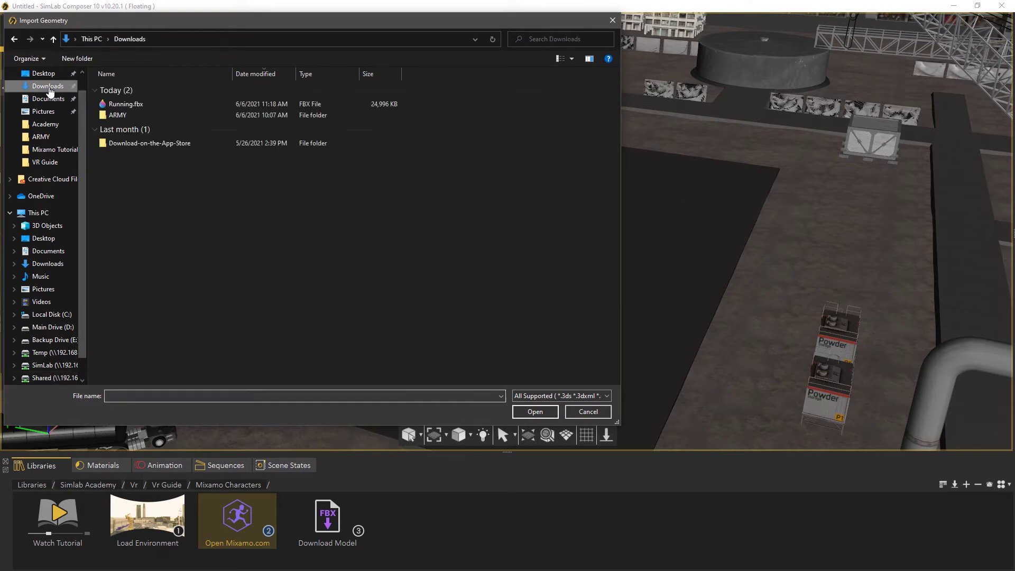
{"action": "left_click", "coordinate": [128, 105]}
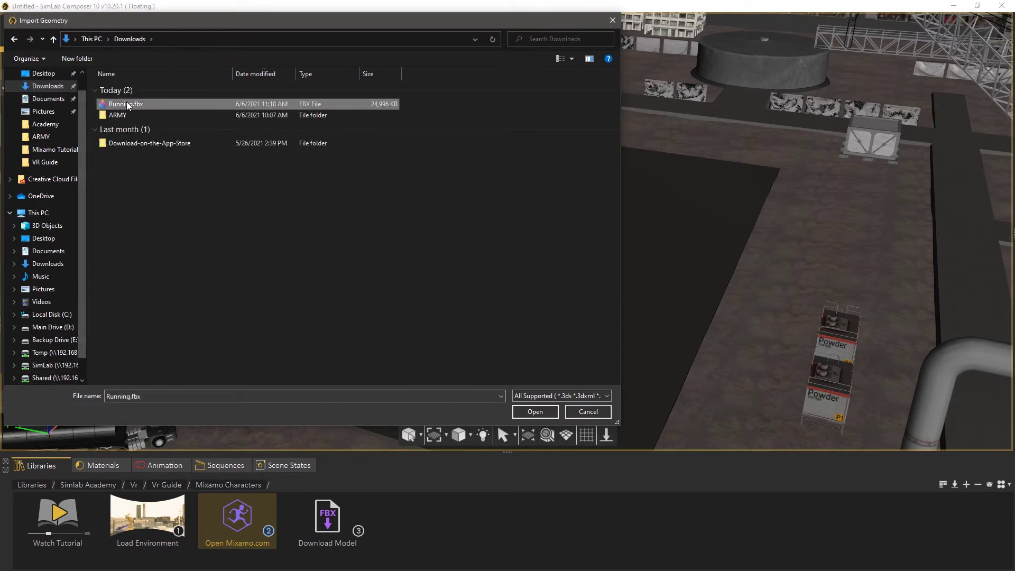
{"action": "left_click", "coordinate": [523, 411]}
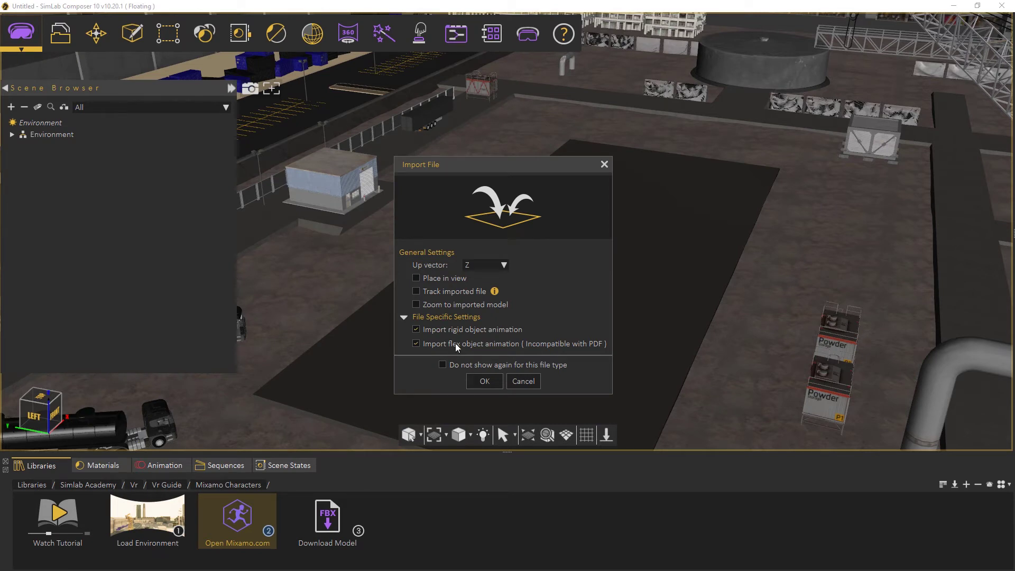
{"action": "left_click", "coordinate": [483, 382]}
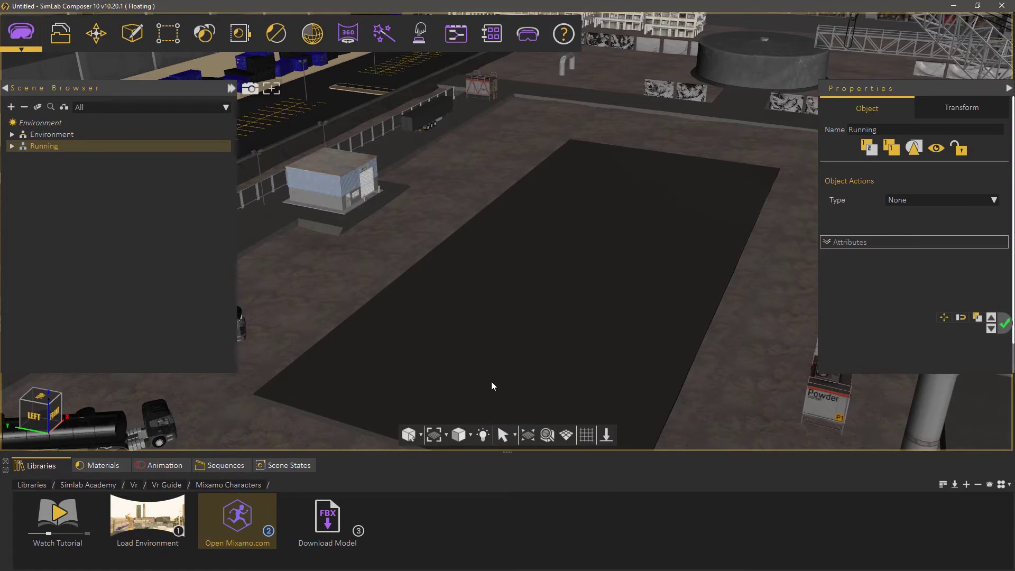
Step: Place the imported Running character on the dark rectangular ground area and confirm its placement
{"action": "left_click", "coordinate": [547, 334]}
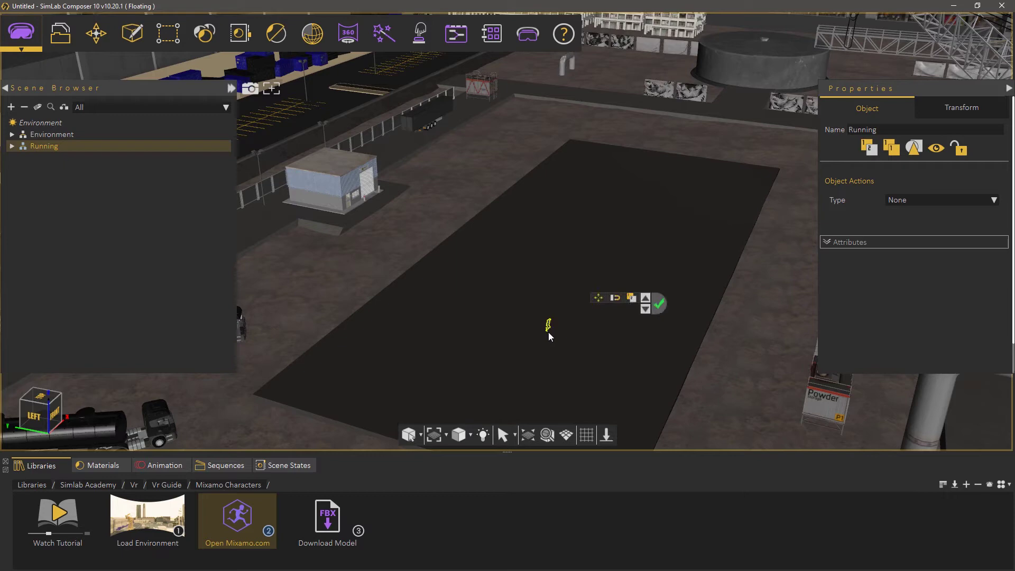
{"action": "middle_click_drag", "start_coordinate": [558, 330], "coordinate": [492, 277]}
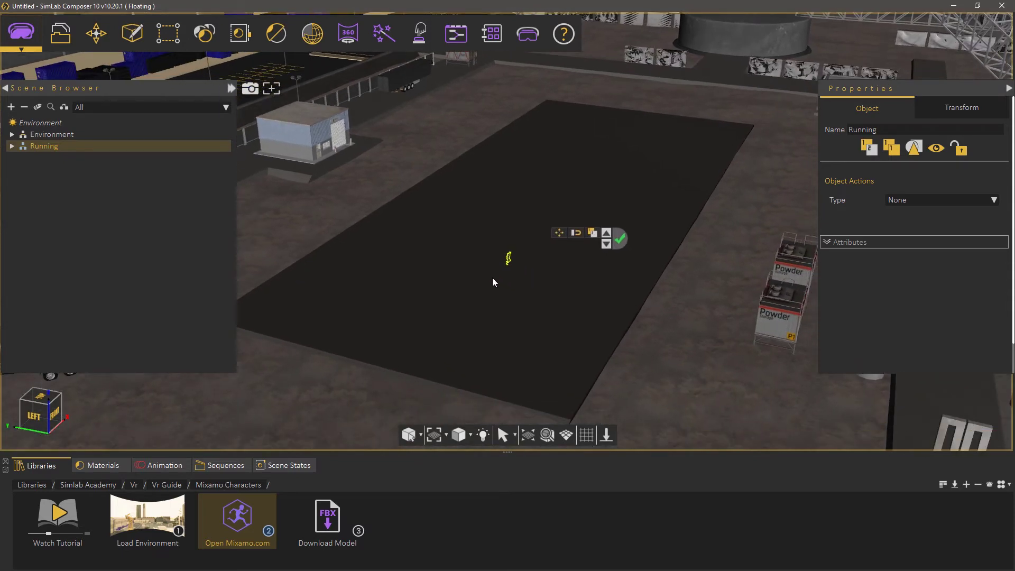
{"action": "left_click", "coordinate": [547, 435]}
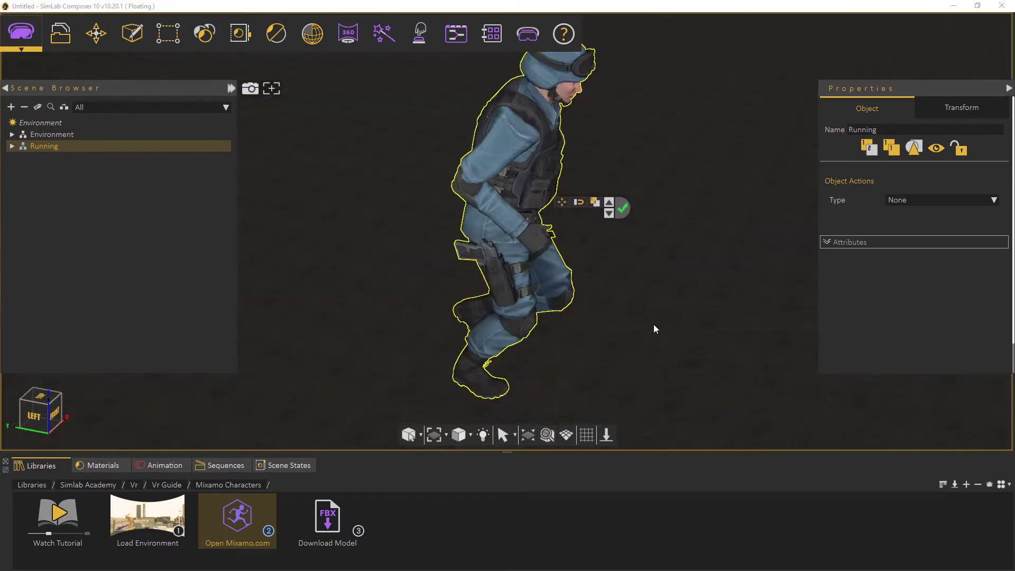
{"action": "left_click", "coordinate": [621, 214]}
{"action": "left_click_drag", "start_coordinate": [618, 186], "coordinate": [644, 214]}
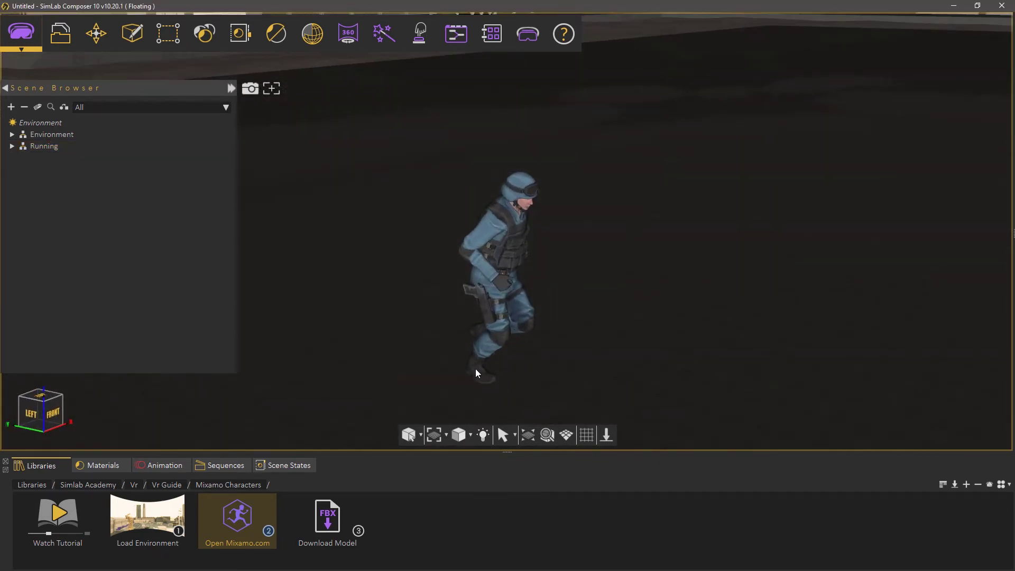
Step: Select the Running character and scrub through its animation on the timeline
{"action": "left_click", "coordinate": [165, 465]}
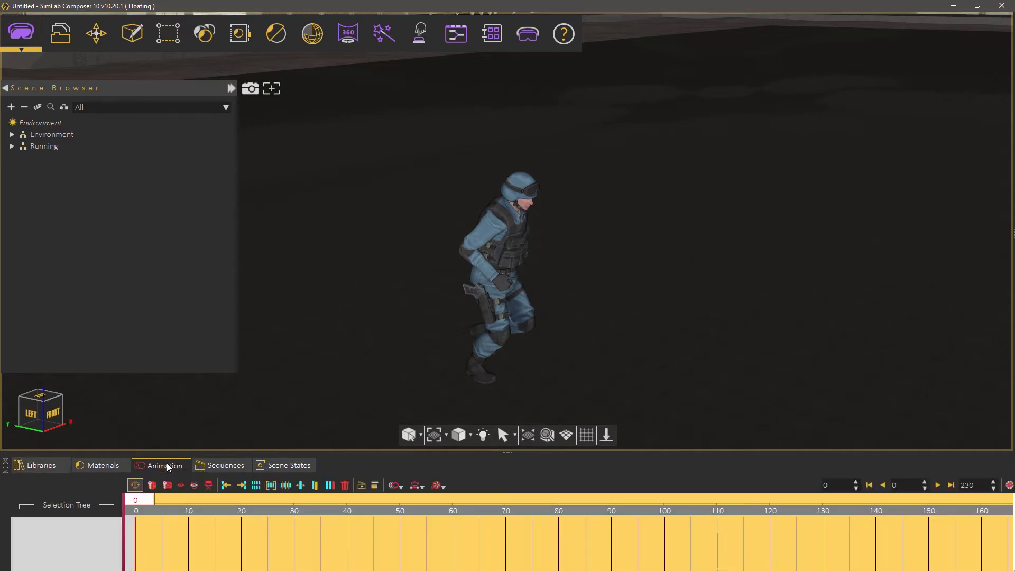
{"action": "left_click", "coordinate": [45, 146]}
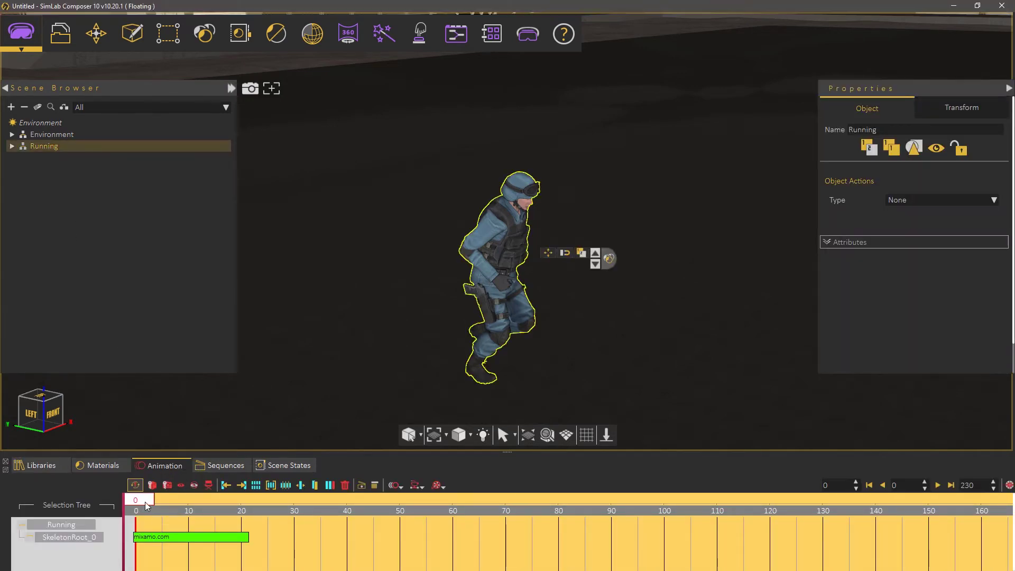
{"action": "left_click_drag", "start_coordinate": [145, 502], "coordinate": [107, 503]}
Step: Rename the character's mixamo.com sequence to Running, play it, and return to the animation timeline
{"action": "left_click", "coordinate": [229, 466]}
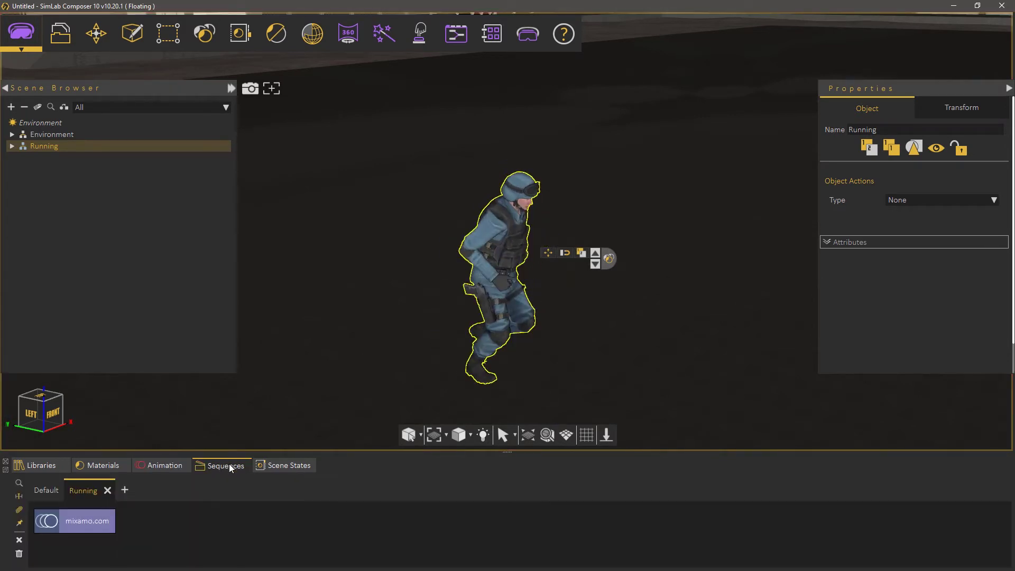
{"action": "left_click", "coordinate": [91, 520]}
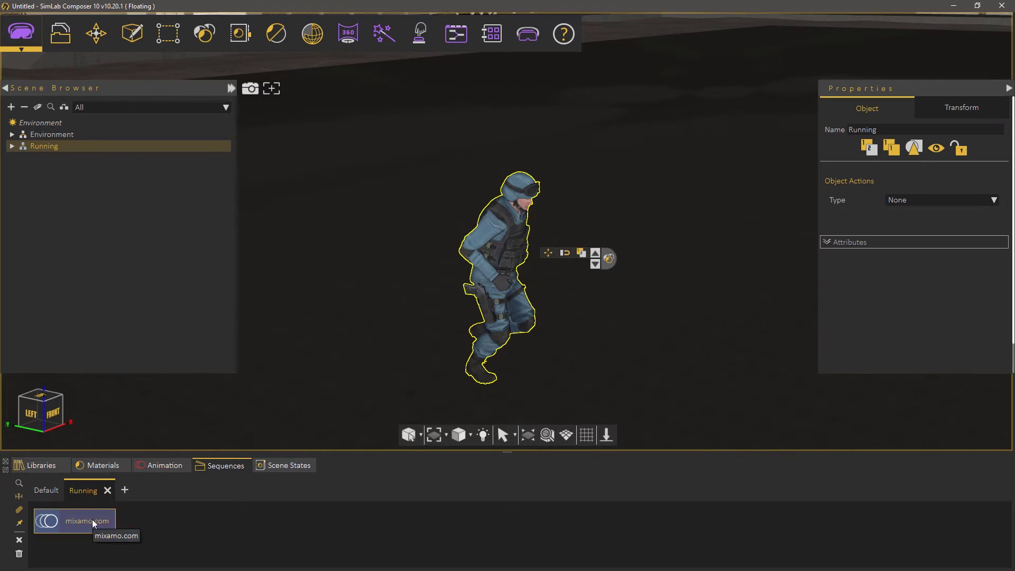
{"action": "left_click", "coordinate": [92, 519]}
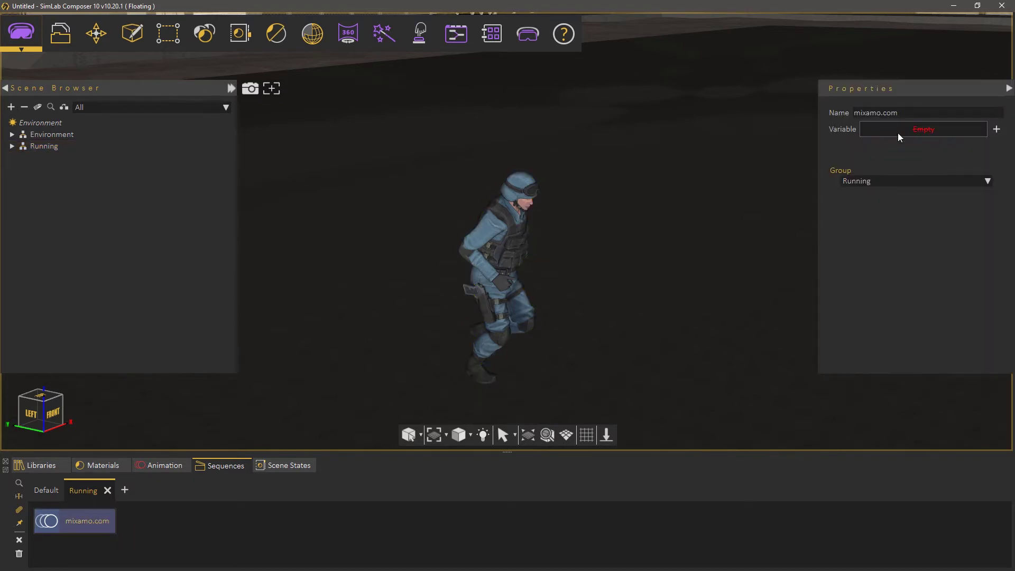
{"action": "left_click_drag", "start_coordinate": [898, 112], "coordinate": [847, 112]}
{"action": "type", "text": "Running"}
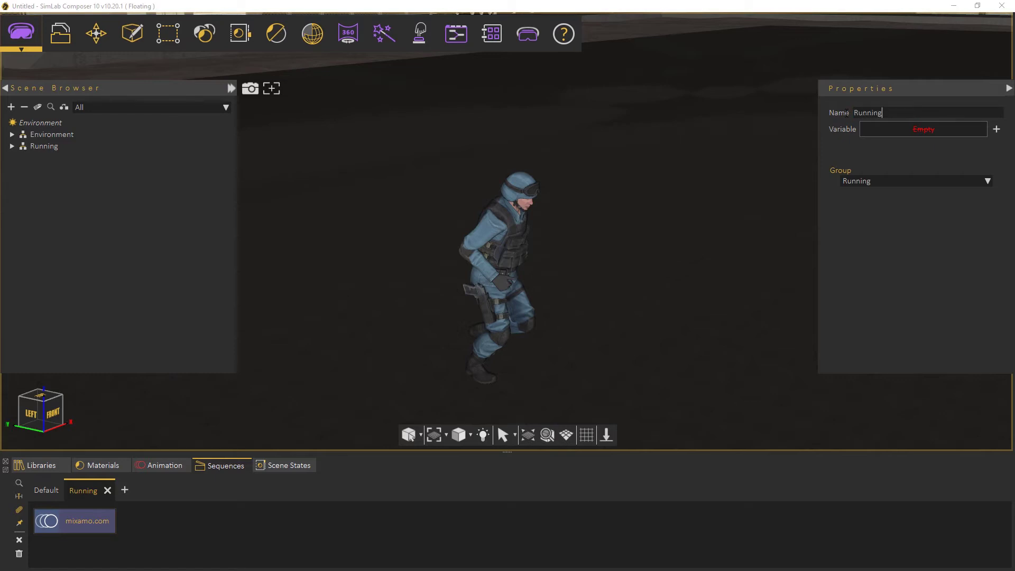
{"action": "key", "text": "Return"}
{"action": "left_click", "coordinate": [46, 521]}
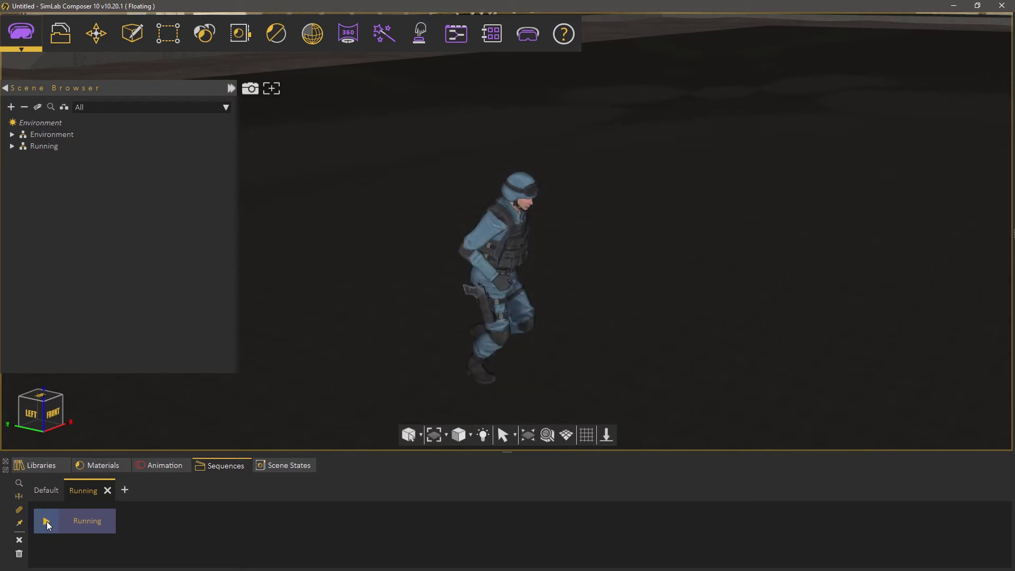
{"action": "left_click", "coordinate": [157, 465]}
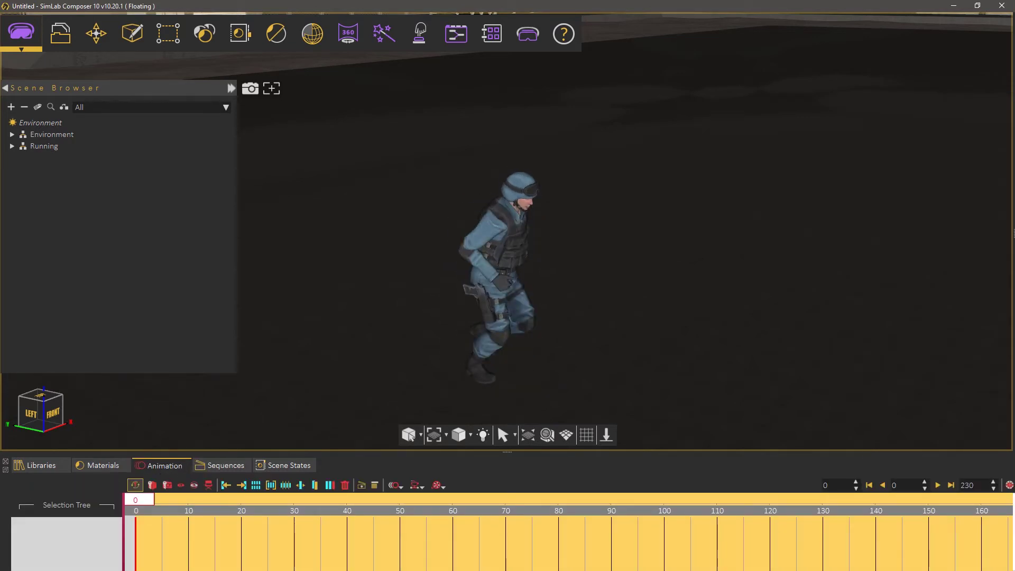
Step: Switch to Mixamo, search the animations for "salute" and apply the Salute animation to the Swat character
{"action": "key", "text": "alt+Tab"}
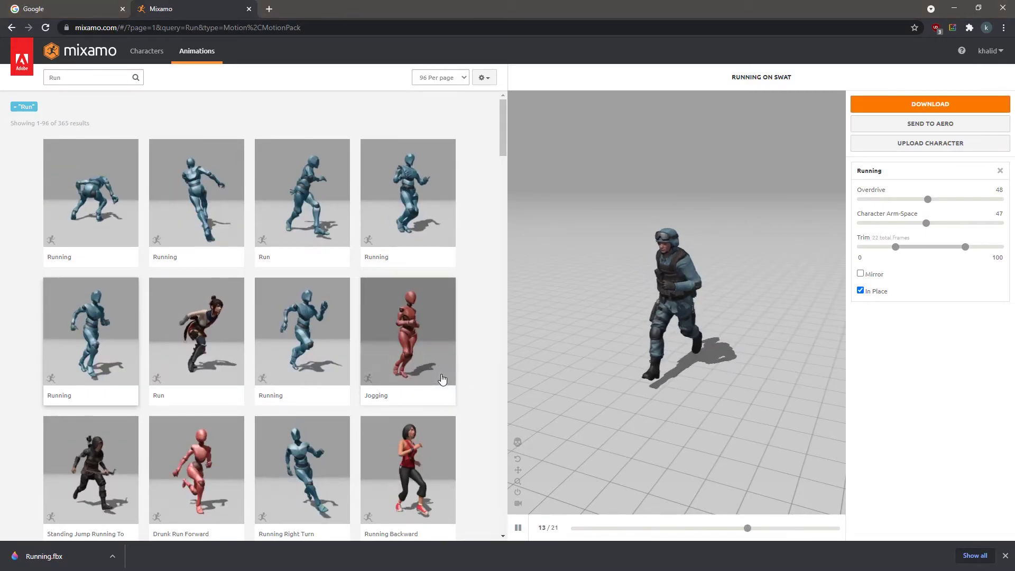
{"action": "left_click", "coordinate": [98, 81]}
{"action": "key", "text": "BackSpace"}
{"action": "key", "text": "BackSpace"}
{"action": "key", "text": "BackSpace"}
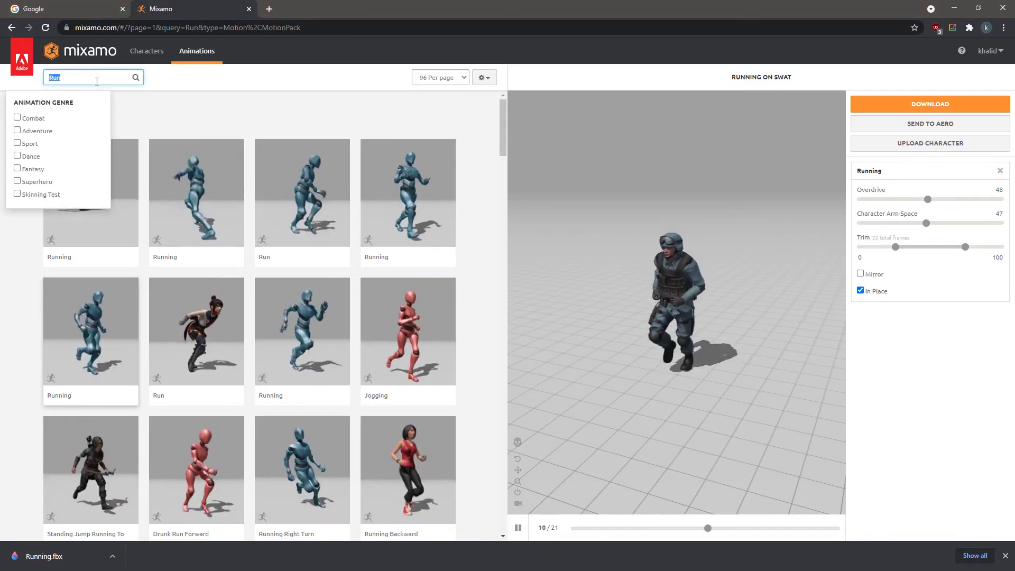
{"action": "type", "text": "salute"}
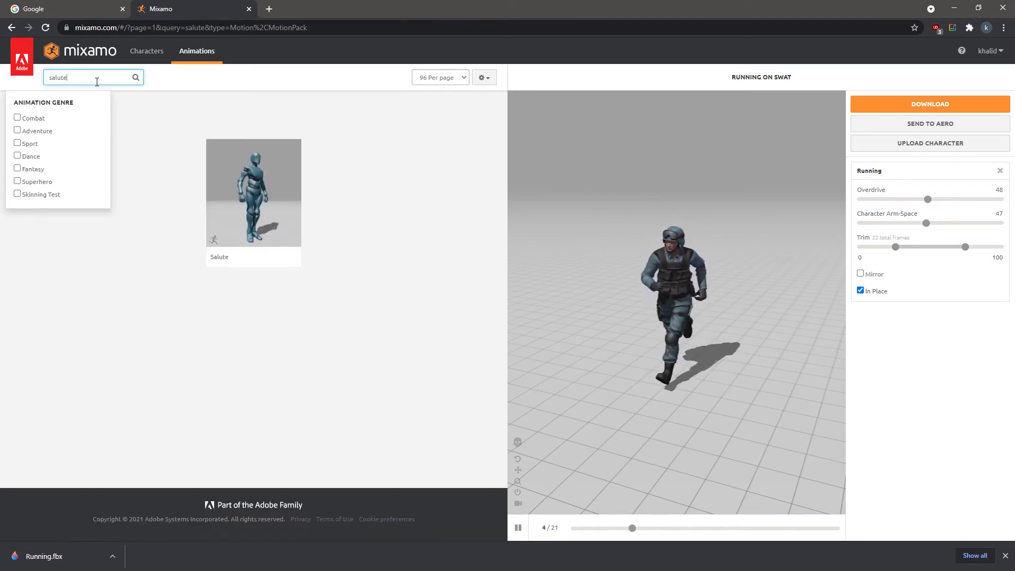
{"action": "left_click", "coordinate": [282, 189]}
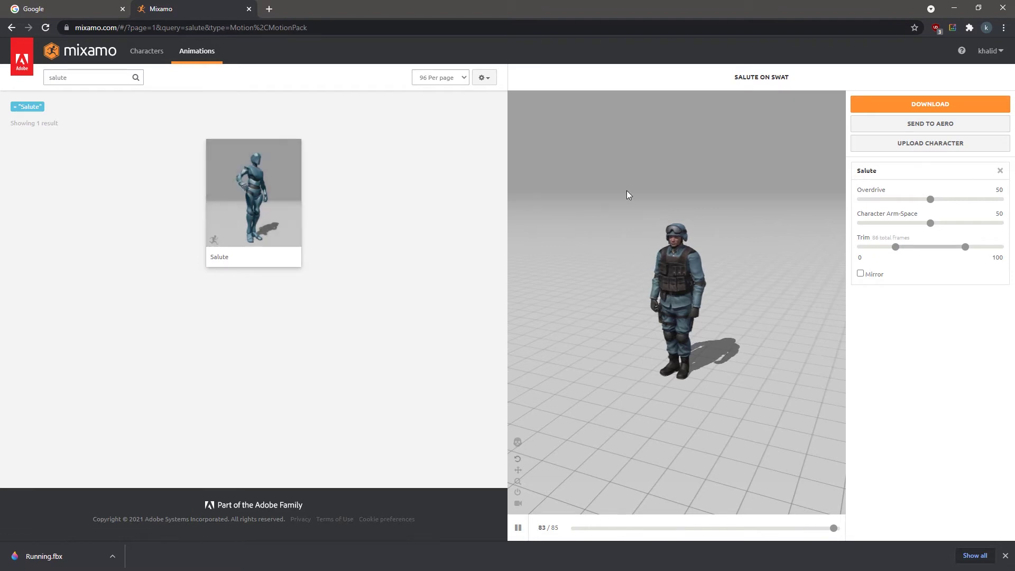
Step: Download the Salute animation as FBX Binary without skin, at 30 frames per second and with no keyframe reduction
{"action": "left_click", "coordinate": [892, 111]}
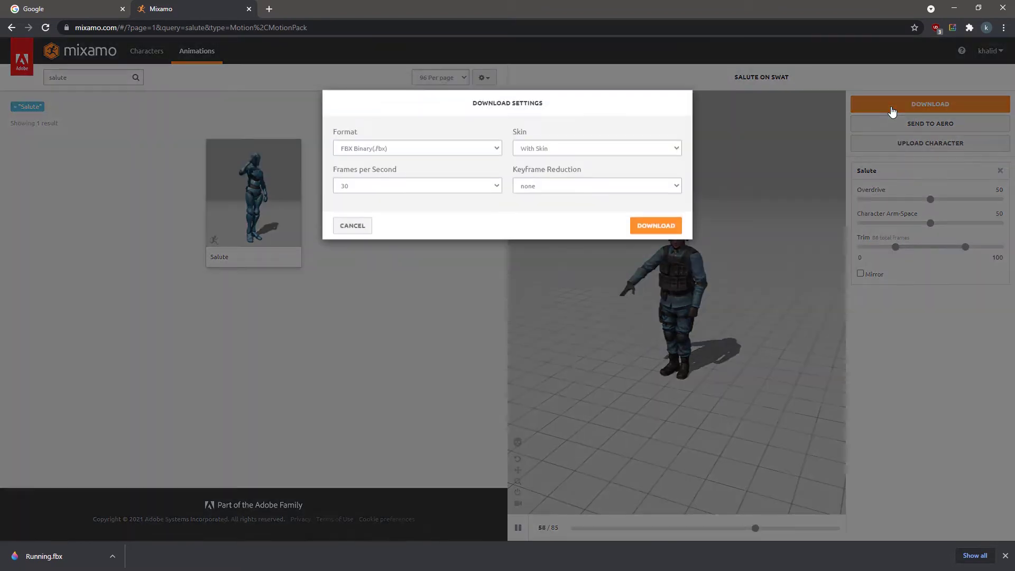
{"action": "left_click", "coordinate": [597, 149]}
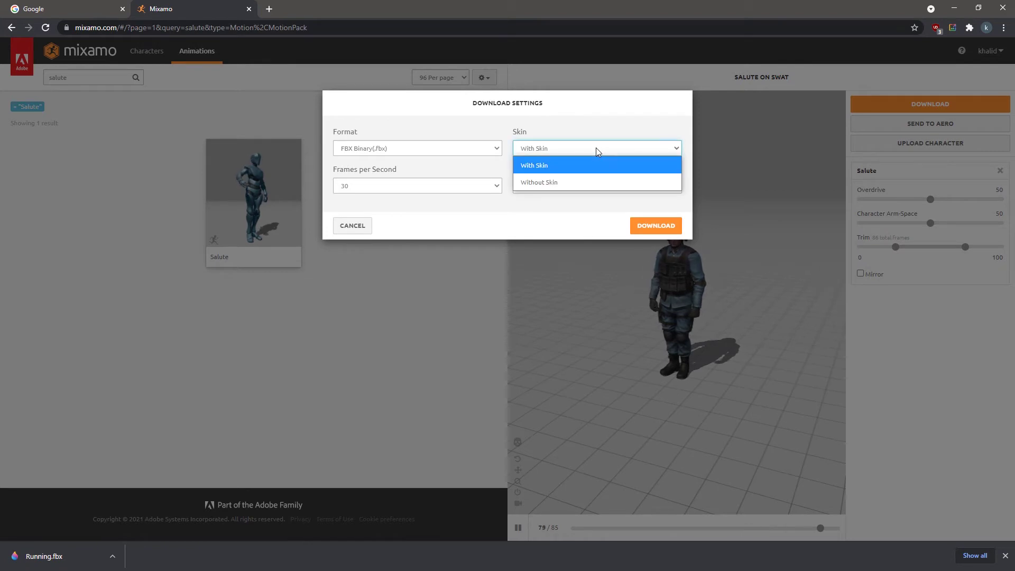
{"action": "left_click", "coordinate": [542, 182]}
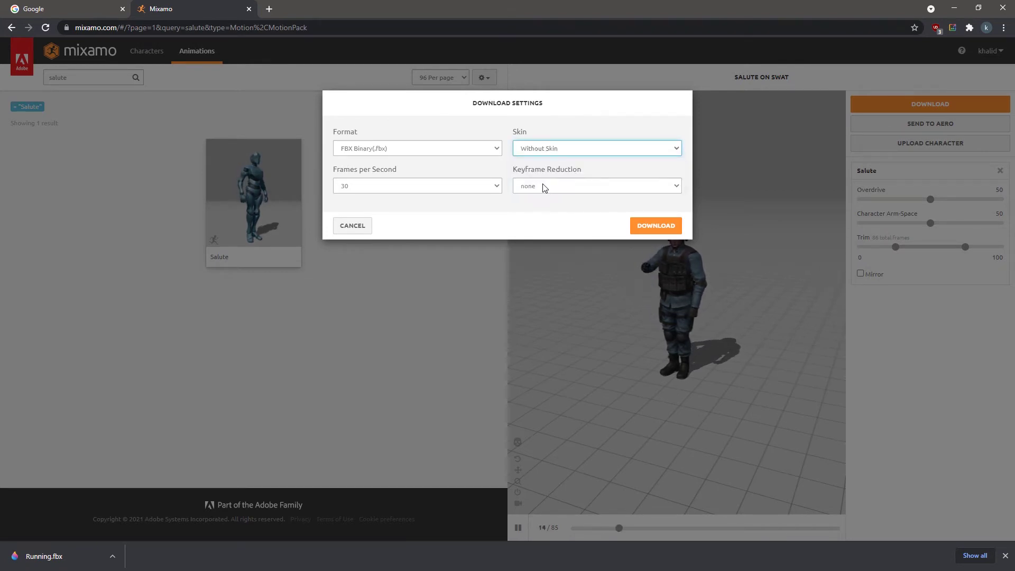
{"action": "left_click", "coordinate": [665, 226]}
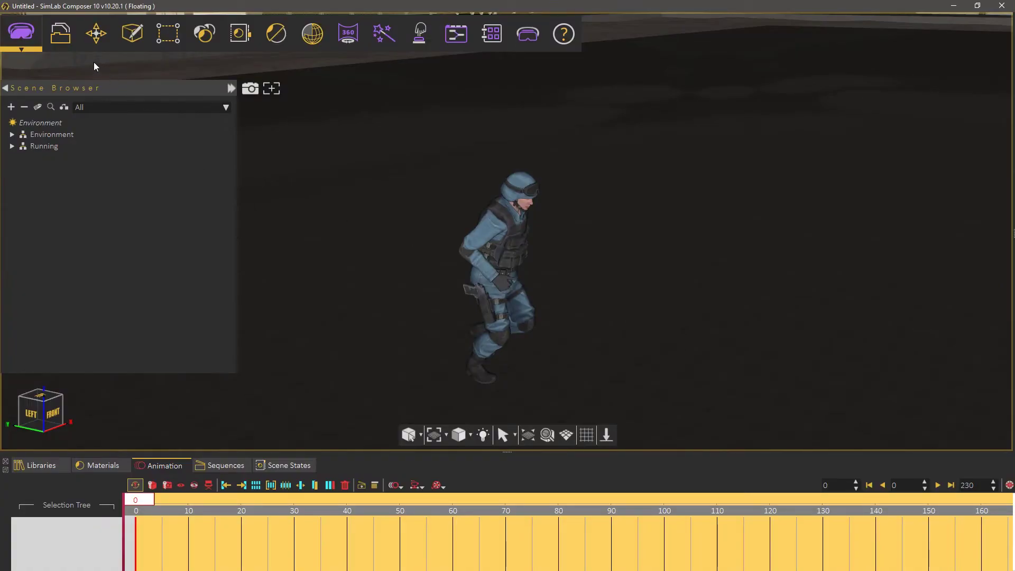
Step: Switch to SimLab Composer and import Salute.fbx from Downloads with rigid and flex object animation included
{"action": "left_click", "coordinate": [64, 41]}
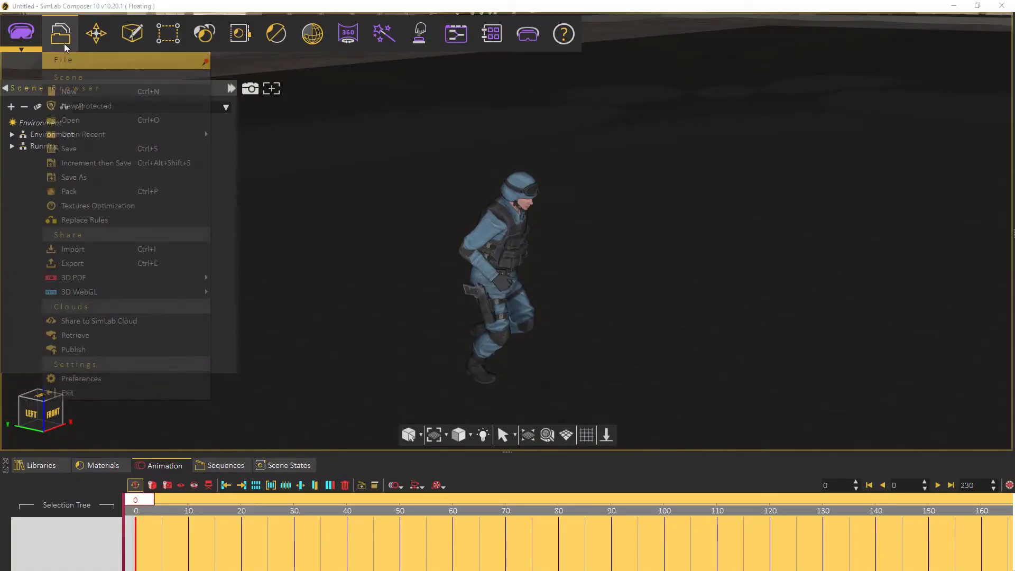
{"action": "left_click", "coordinate": [85, 249]}
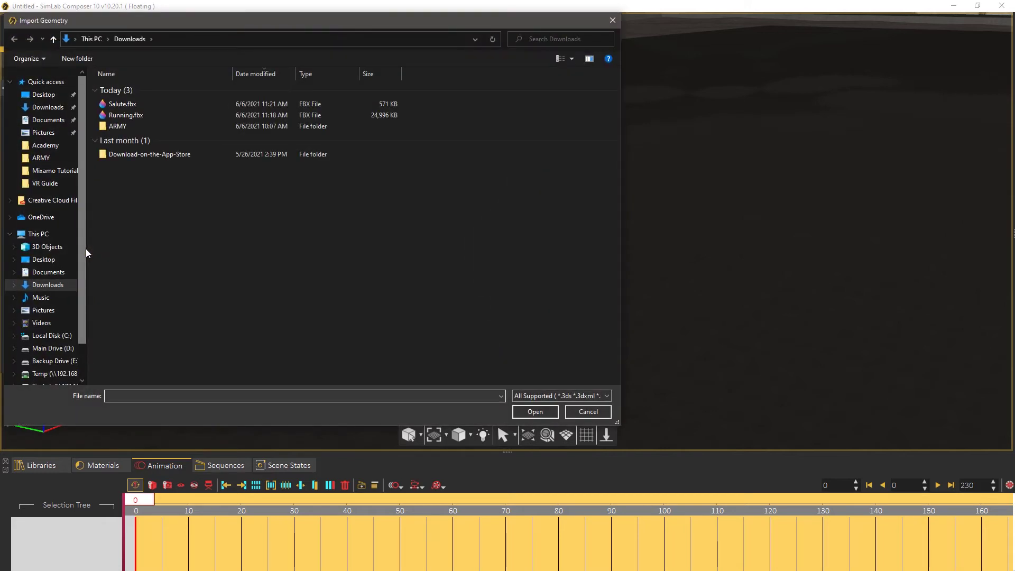
{"action": "left_click", "coordinate": [132, 105]}
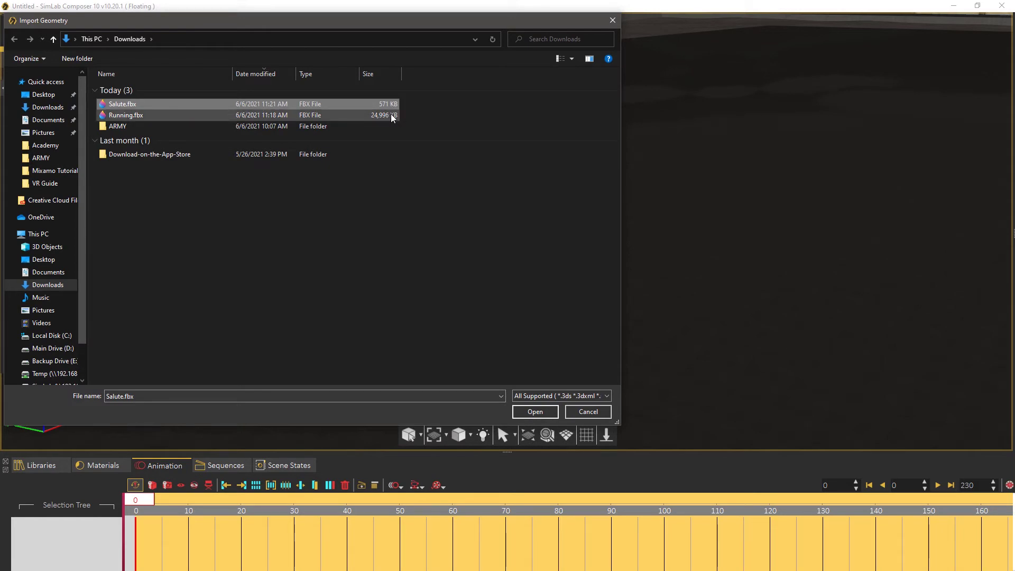
{"action": "left_click", "coordinate": [526, 411]}
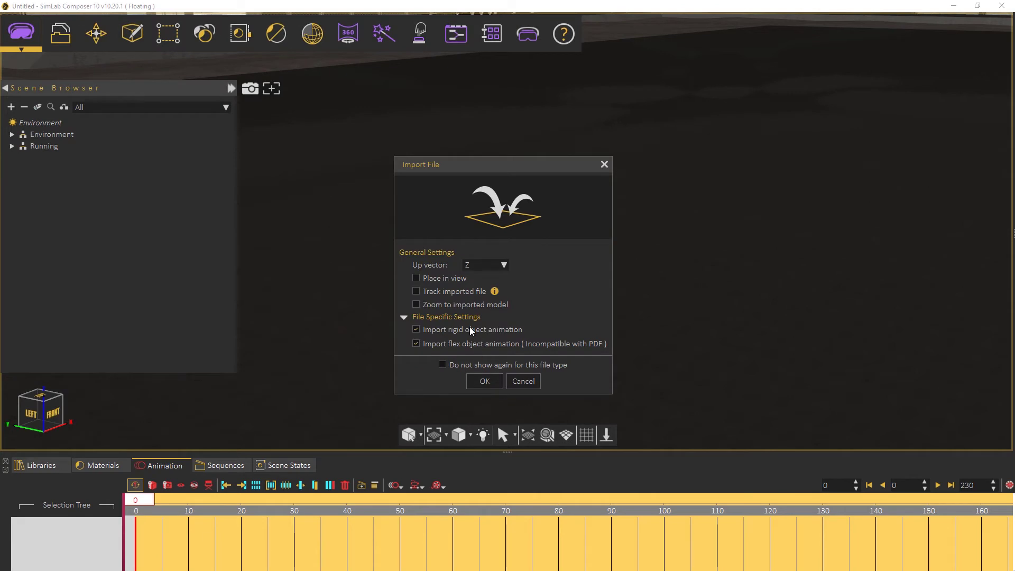
{"action": "left_click", "coordinate": [479, 381]}
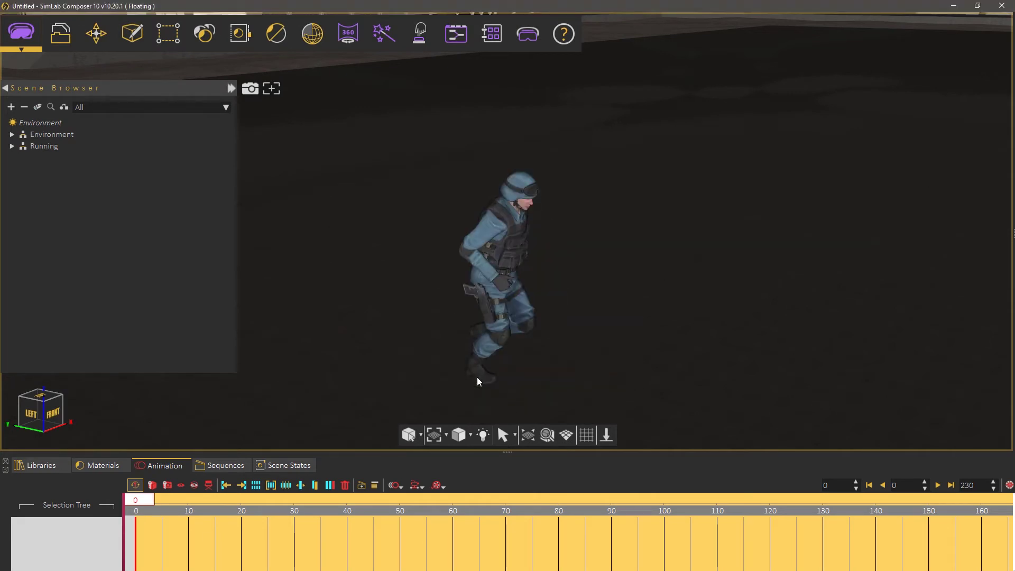
Step: Attach the unattached Salute sequence to the Running character
{"action": "left_click", "coordinate": [233, 465]}
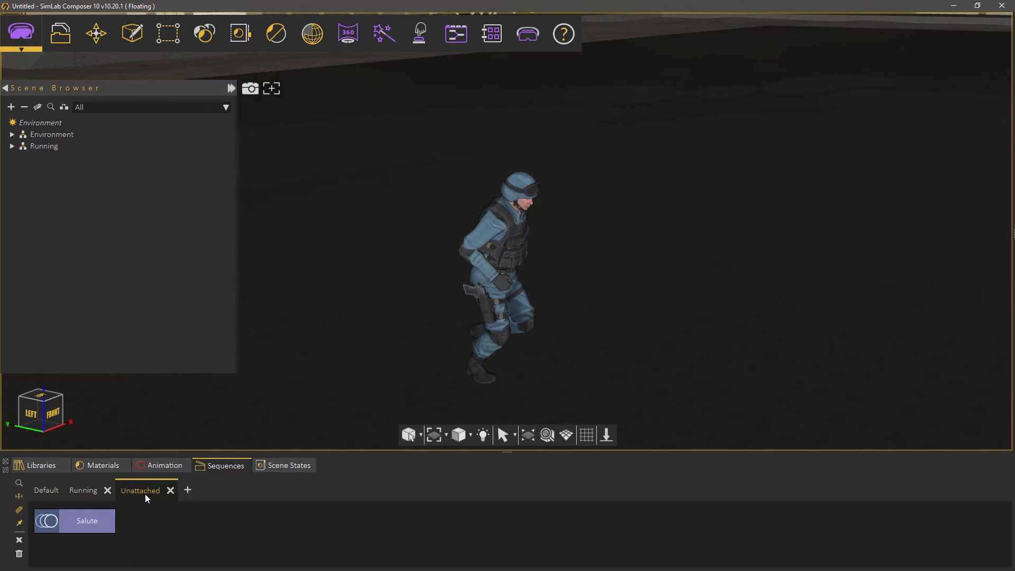
{"action": "mouse_move", "coordinate": [47, 523]}
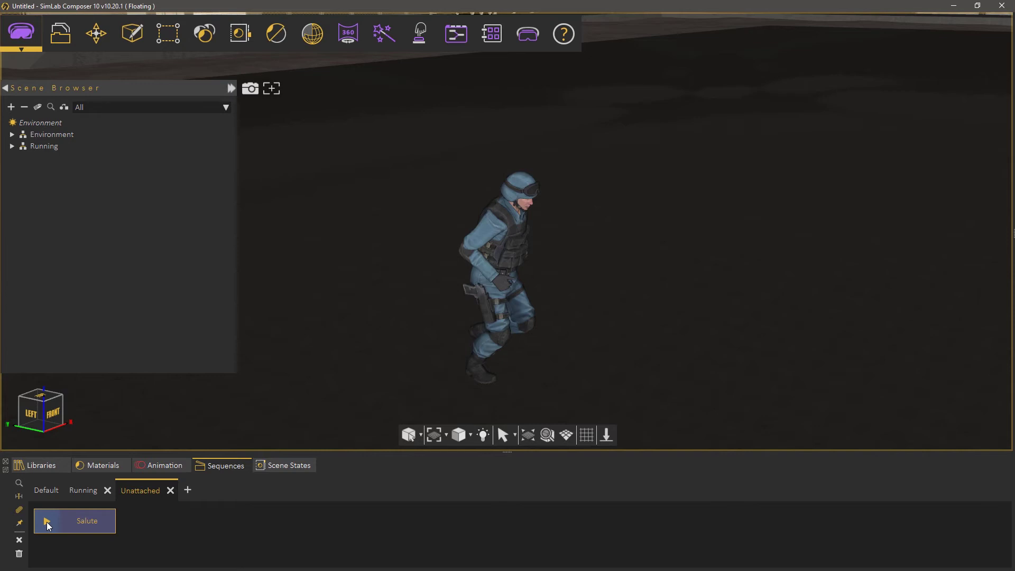
{"action": "left_click", "coordinate": [87, 523]}
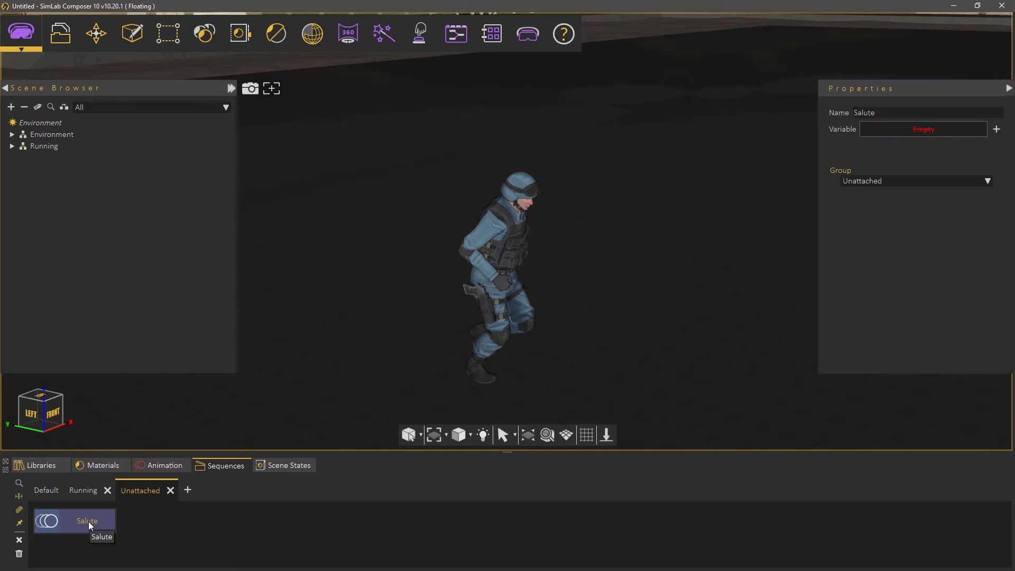
{"action": "left_click", "coordinate": [41, 148]}
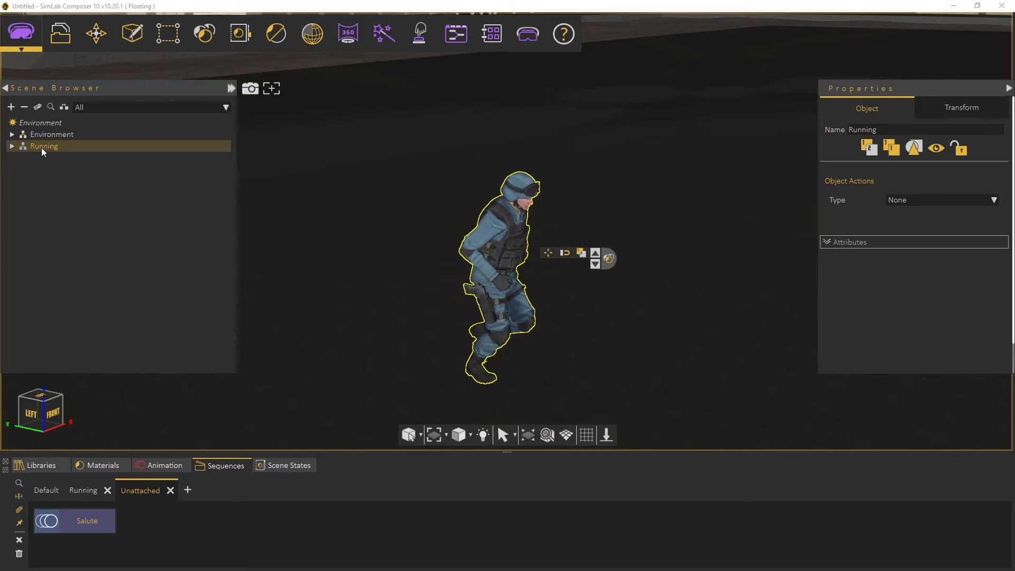
{"action": "left_click", "coordinate": [19, 510]}
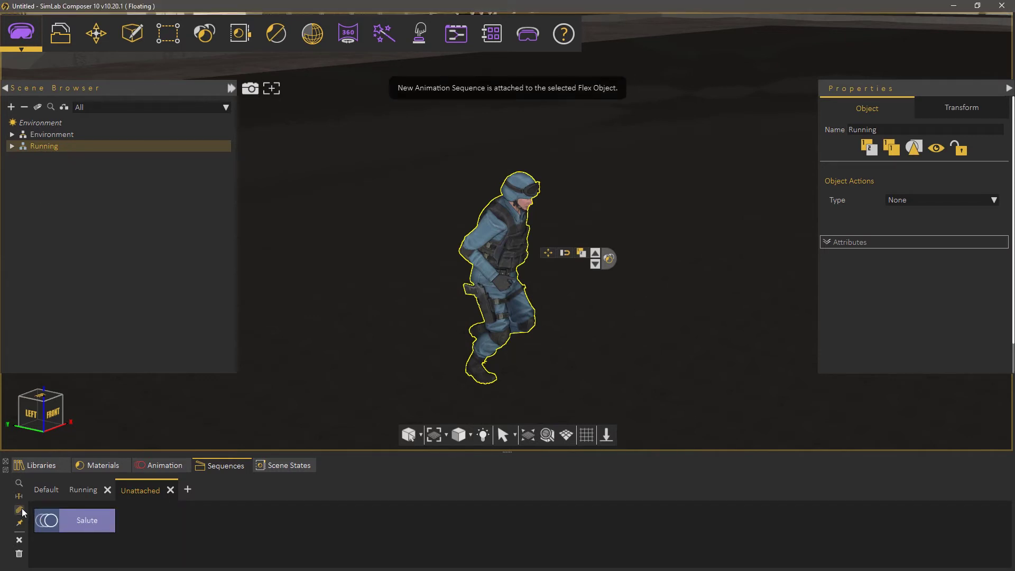
Step: Preview the Salute_Running sequence in the Running sequence group
{"action": "left_click", "coordinate": [84, 490]}
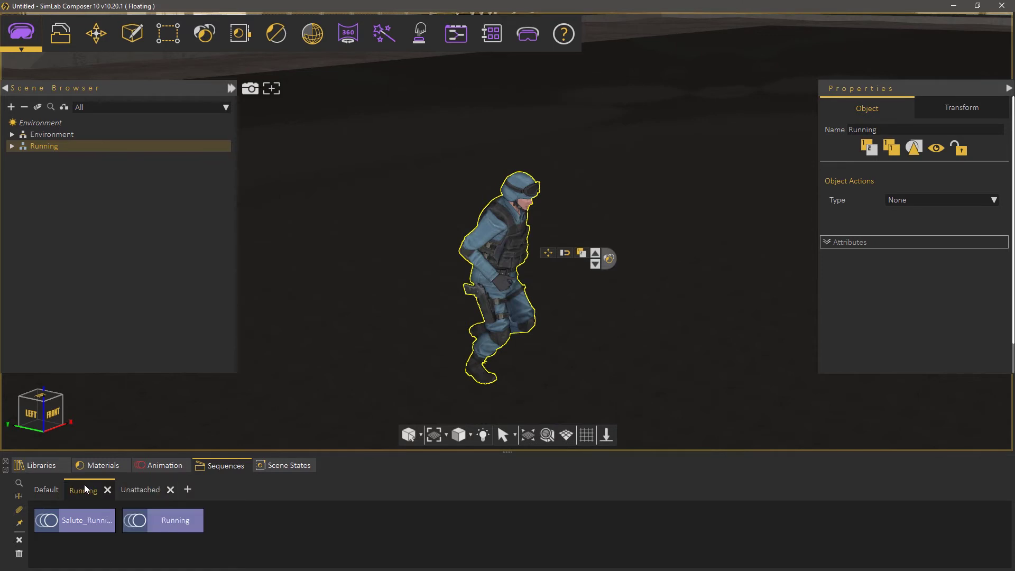
{"action": "left_click", "coordinate": [47, 521]}
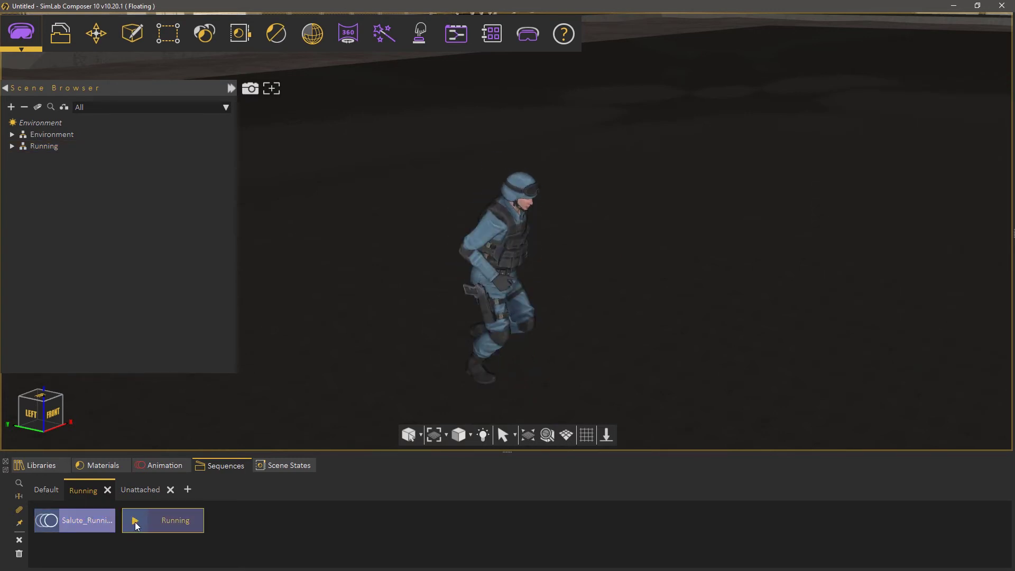
{"action": "left_click", "coordinate": [46, 522]}
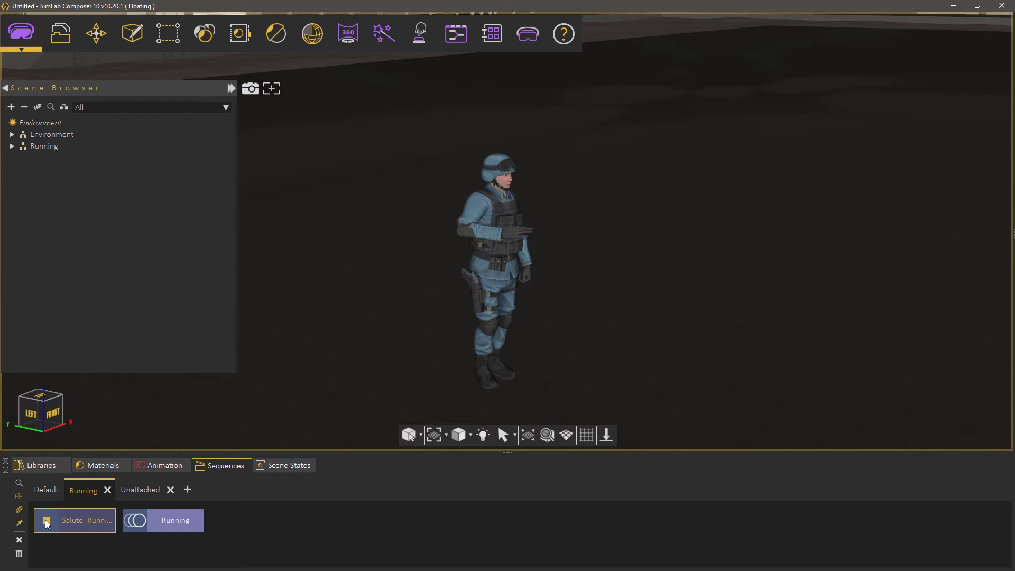
Step: Delete the mixamo.com sequence from the Running character's animation timeline
{"action": "left_click", "coordinate": [149, 467]}
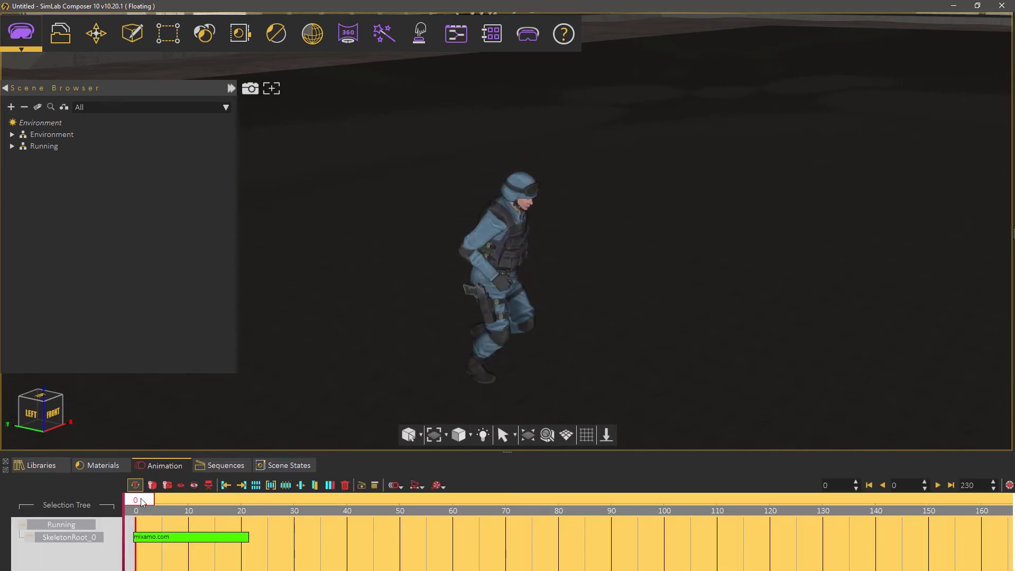
{"action": "left_click_drag", "start_coordinate": [309, 554], "coordinate": [151, 513]}
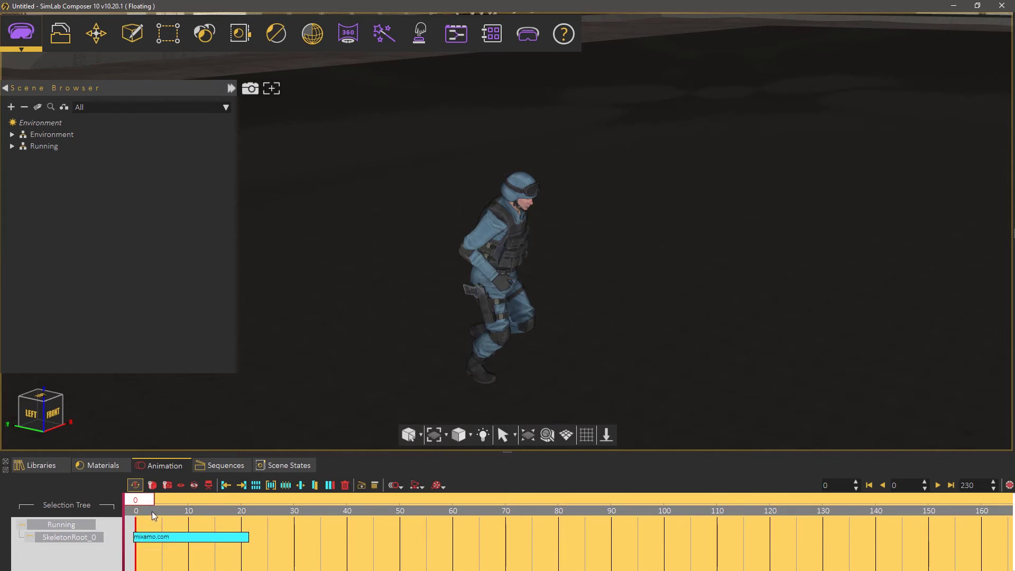
{"action": "key", "text": "Delete"}
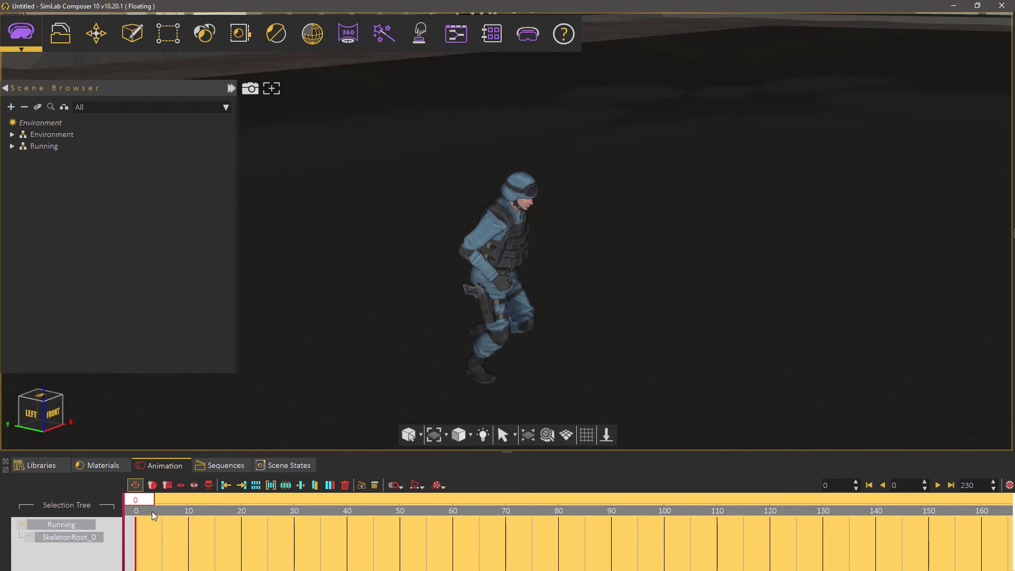
Step: Apply the Salute_Running sequence to the character with the Repeat option at frame 0, and scrub the timeline to frame 86
{"action": "left_click", "coordinate": [216, 466]}
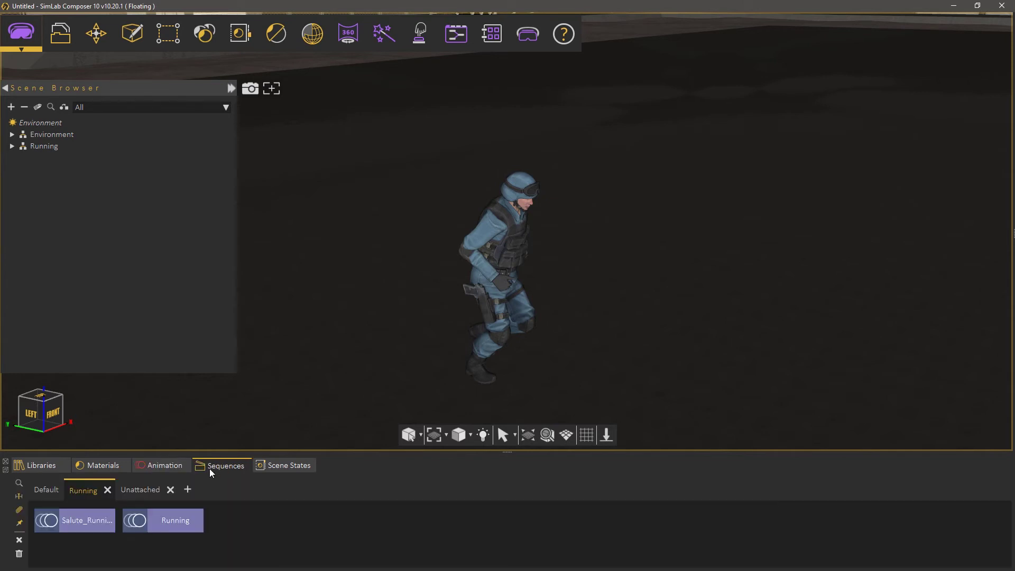
{"action": "left_click", "coordinate": [104, 521]}
{"action": "left_click_drag", "start_coordinate": [100, 518], "coordinate": [354, 357]}
{"action": "left_click_drag", "start_coordinate": [395, 306], "coordinate": [396, 306]}
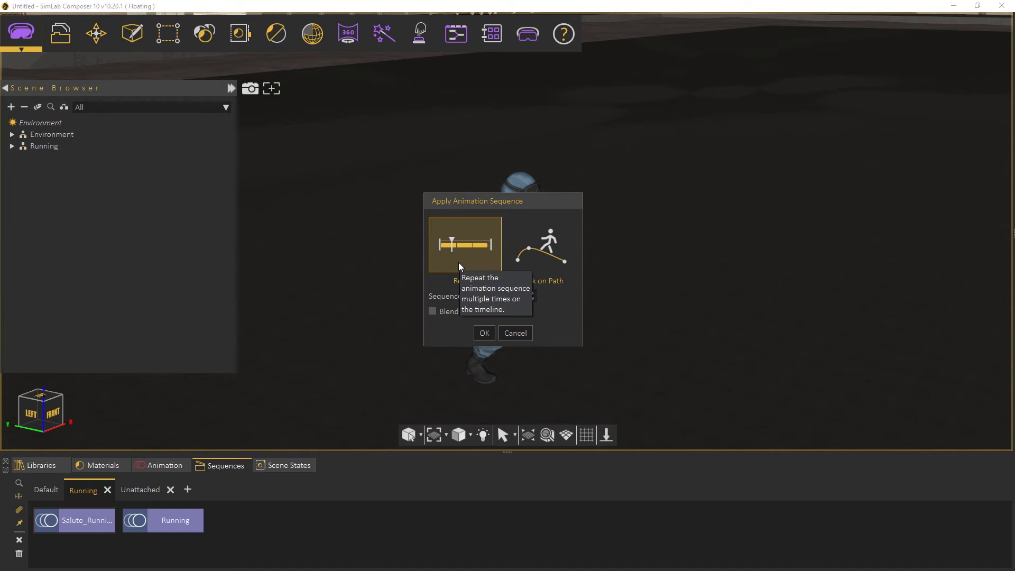
{"action": "left_click", "coordinate": [483, 333]}
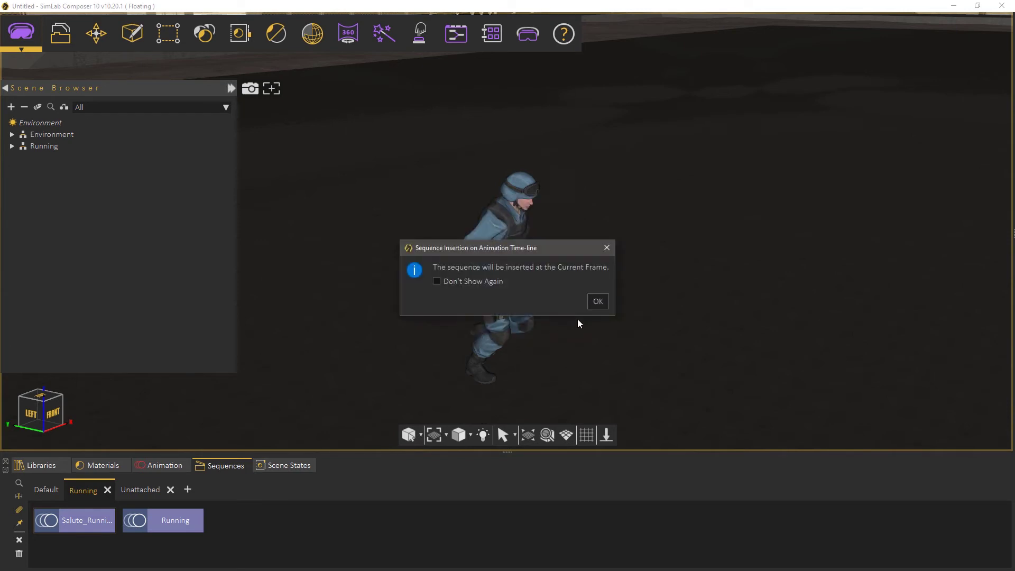
{"action": "left_click", "coordinate": [597, 301]}
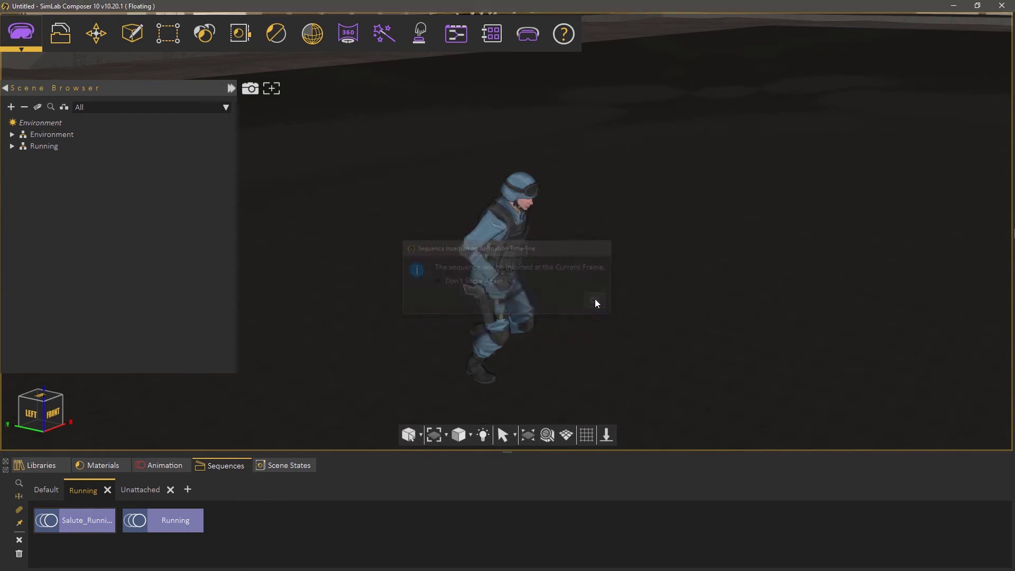
{"action": "left_click", "coordinate": [151, 467]}
{"action": "left_click_drag", "start_coordinate": [135, 499], "coordinate": [582, 493]}
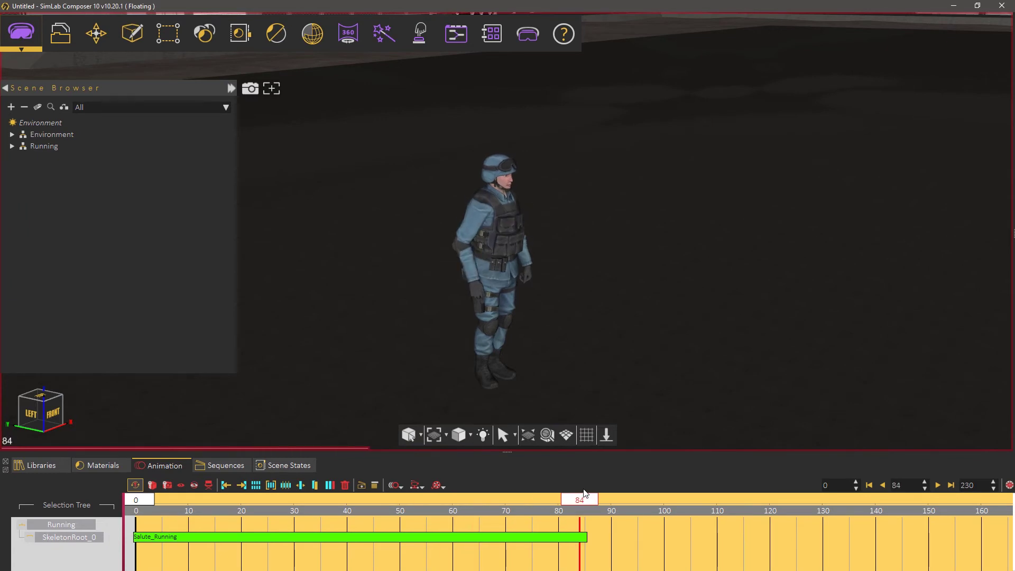
Step: Create a three-point B-spline path in 3D space, starting at the character's feet and running across the dark ground toward its edge
{"action": "scroll", "coordinate": [578, 258], "scroll_direction": "down", "scroll_amount": 3}
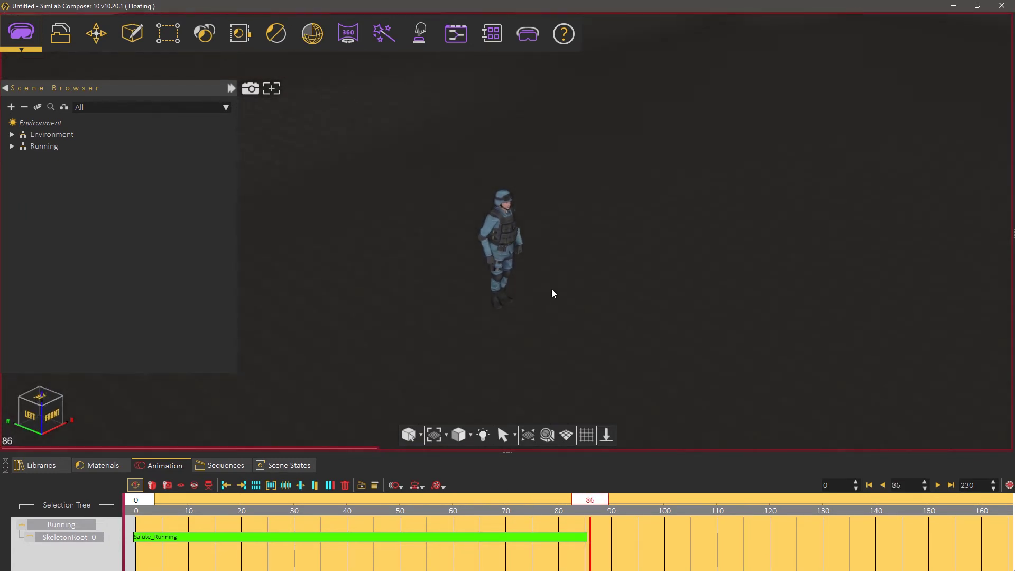
{"action": "left_click_drag", "start_coordinate": [550, 289], "coordinate": [378, 262]}
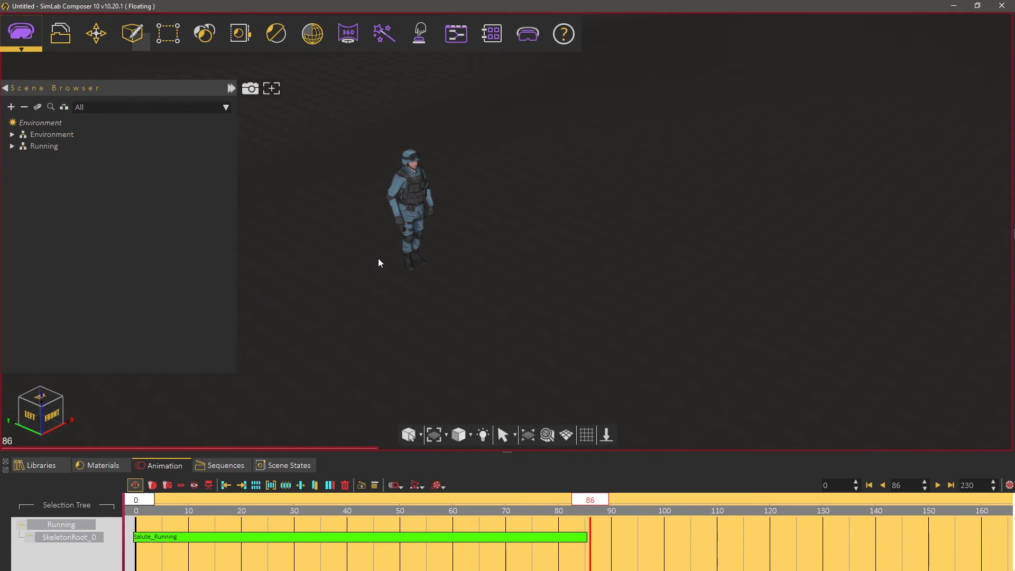
{"action": "left_click", "coordinate": [133, 35]}
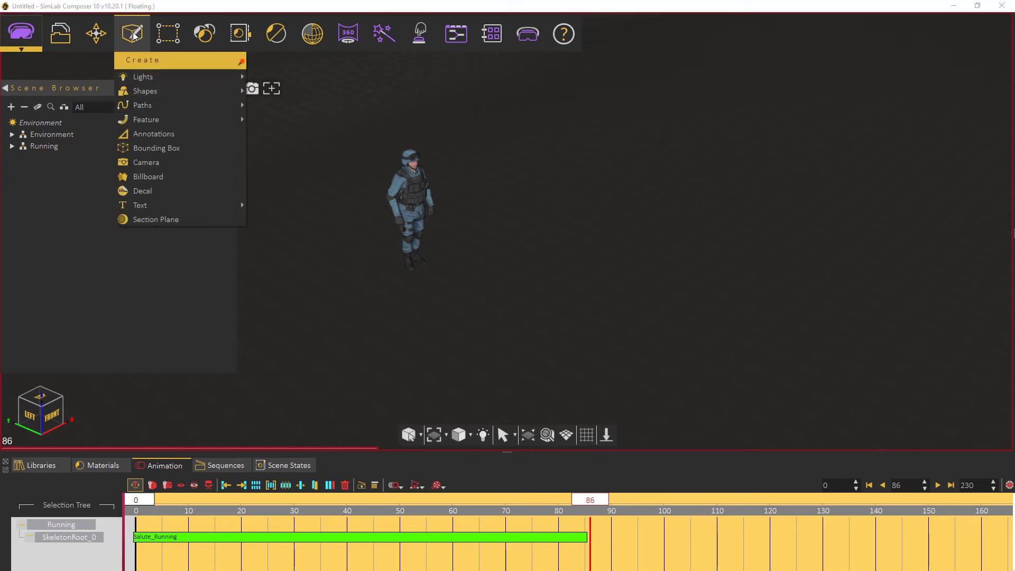
{"action": "mouse_move", "coordinate": [143, 105]}
{"action": "left_click", "coordinate": [280, 118]}
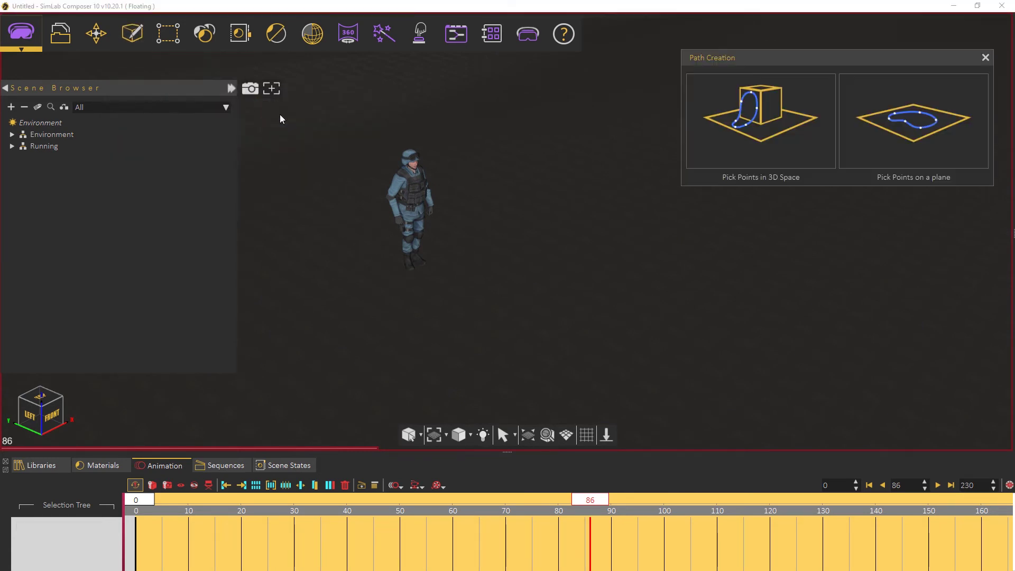
{"action": "left_click", "coordinate": [733, 144]}
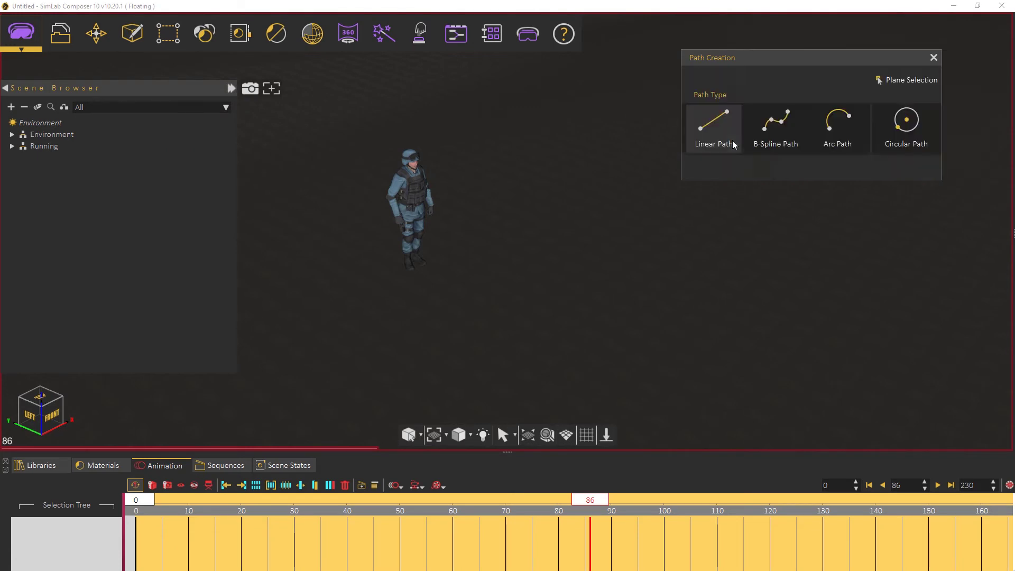
{"action": "left_click", "coordinate": [777, 138]}
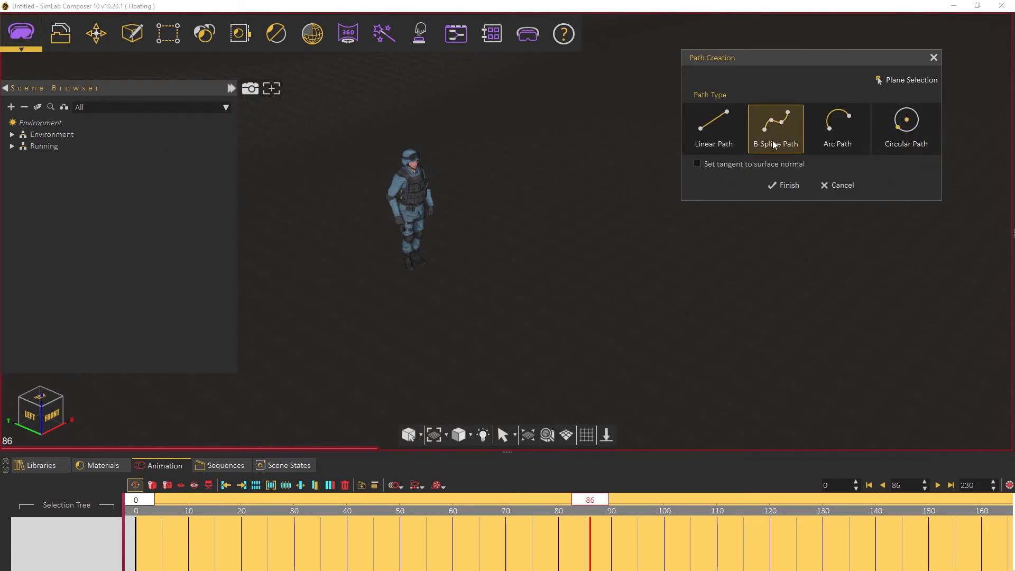
{"action": "middle_click_drag", "start_coordinate": [414, 271], "coordinate": [406, 291]}
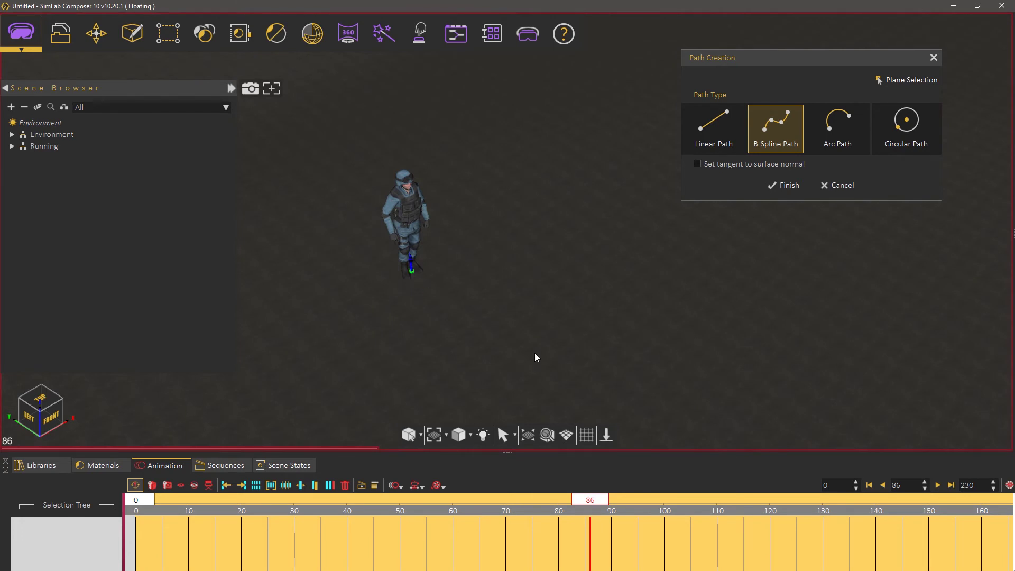
{"action": "scroll", "coordinate": [549, 328], "scroll_direction": "down", "scroll_amount": 2}
{"action": "left_click", "coordinate": [587, 350]}
{"action": "middle_click_drag", "start_coordinate": [624, 376], "coordinate": [417, 317]}
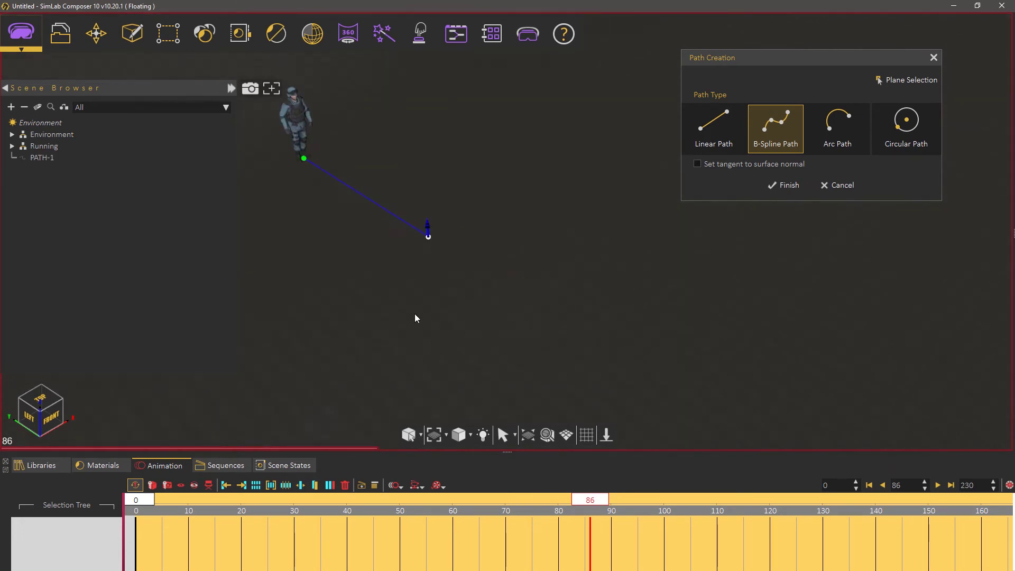
{"action": "left_click", "coordinate": [711, 364]}
{"action": "scroll", "coordinate": [756, 295], "scroll_direction": "down", "scroll_amount": 2}
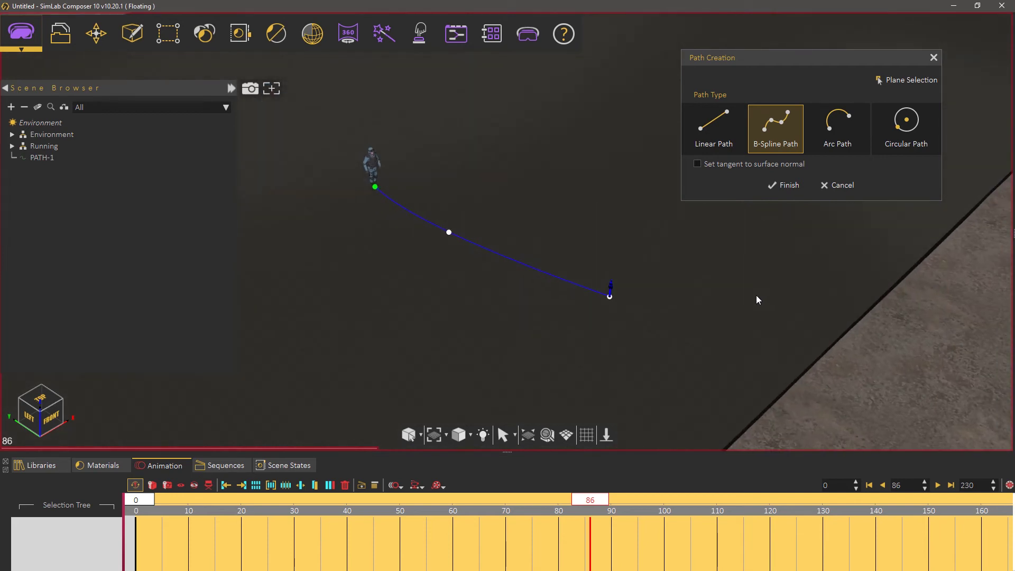
{"action": "left_click", "coordinate": [777, 186]}
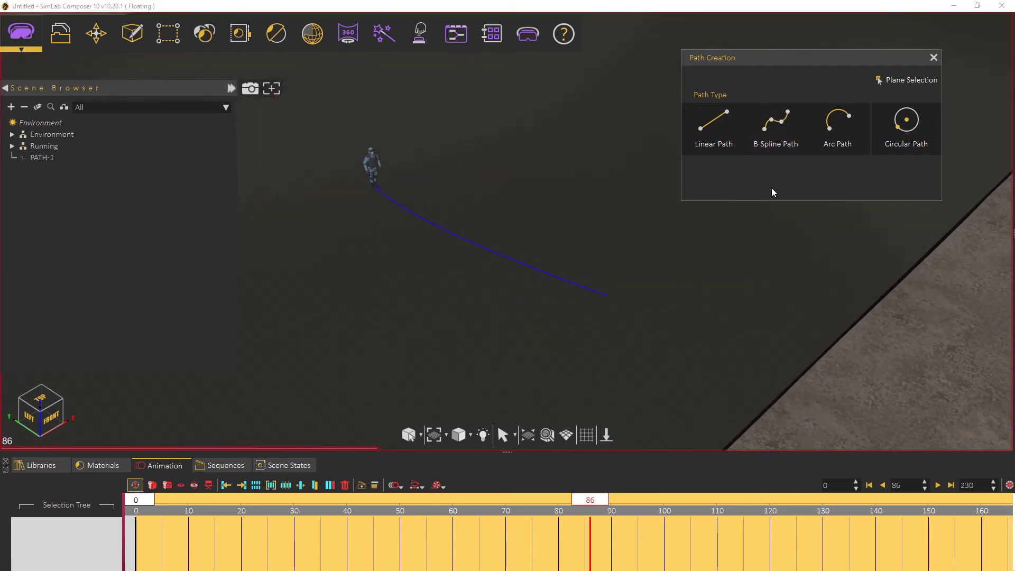
Step: Close path creation and apply the Running sequence at frame 86 with Walk on Path, using PATH-1 and facing the character along the path
{"action": "middle_click_drag", "start_coordinate": [562, 196], "coordinate": [583, 197]}
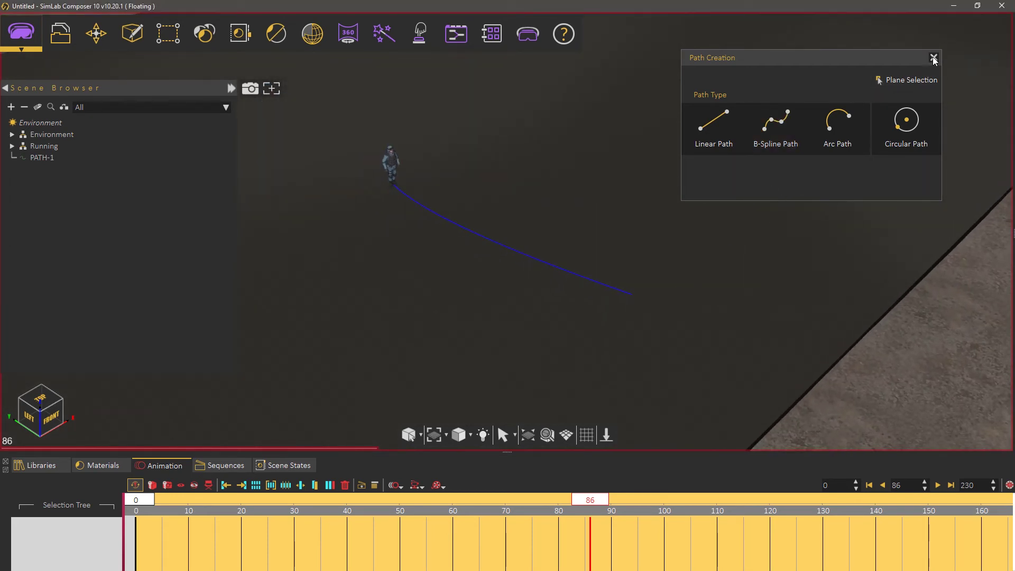
{"action": "left_click", "coordinate": [933, 59]}
{"action": "scroll", "coordinate": [361, 362], "scroll_direction": "up", "scroll_amount": 2}
{"action": "left_click", "coordinate": [220, 467]}
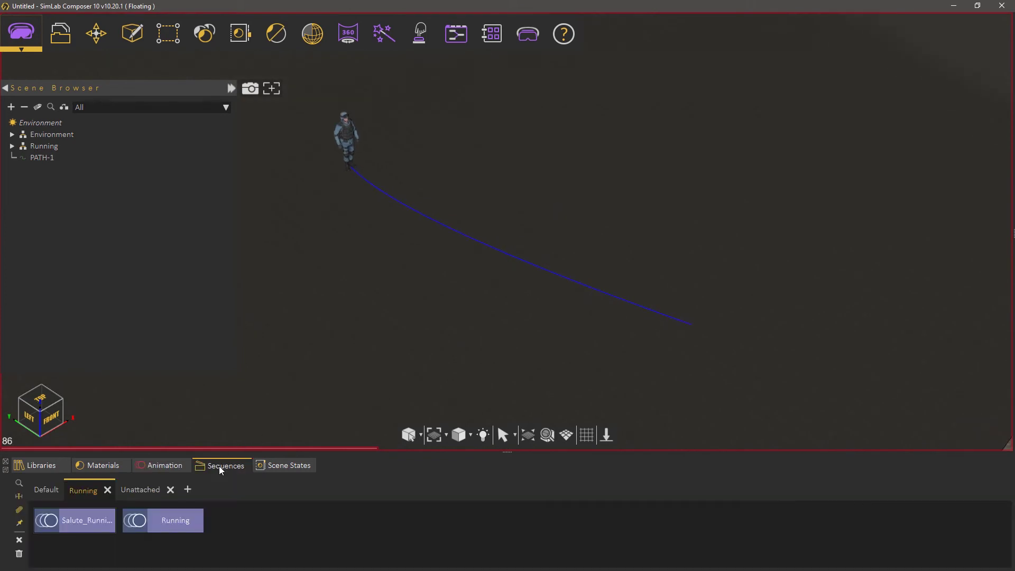
{"action": "left_click_drag", "start_coordinate": [193, 520], "coordinate": [366, 287]}
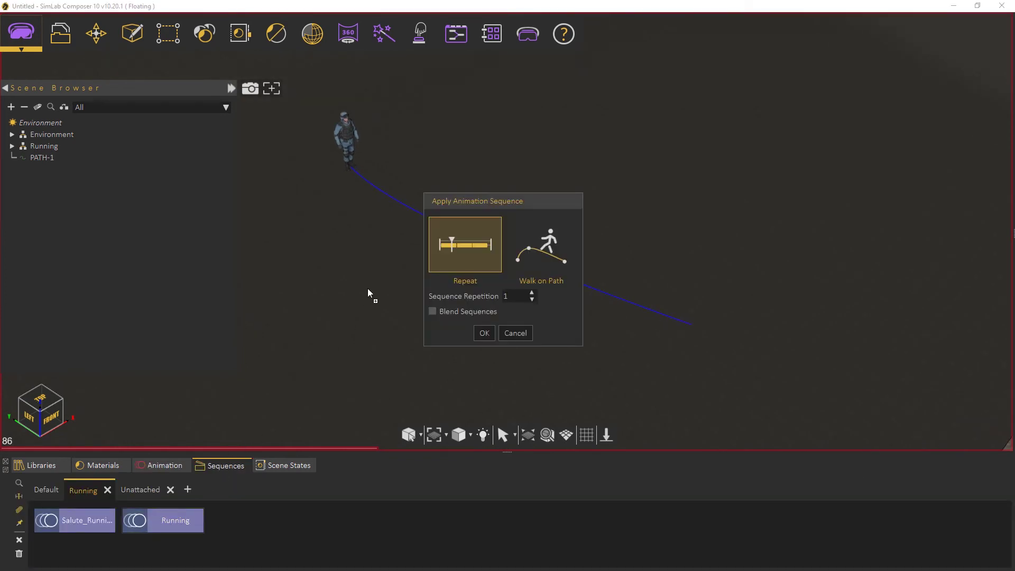
{"action": "left_click", "coordinate": [542, 250]}
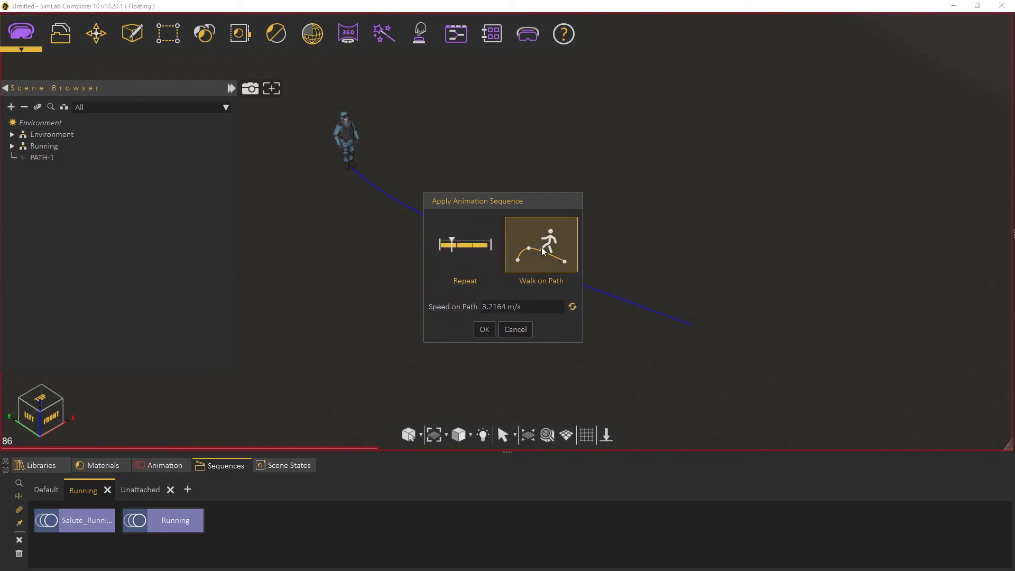
{"action": "left_click", "coordinate": [483, 330]}
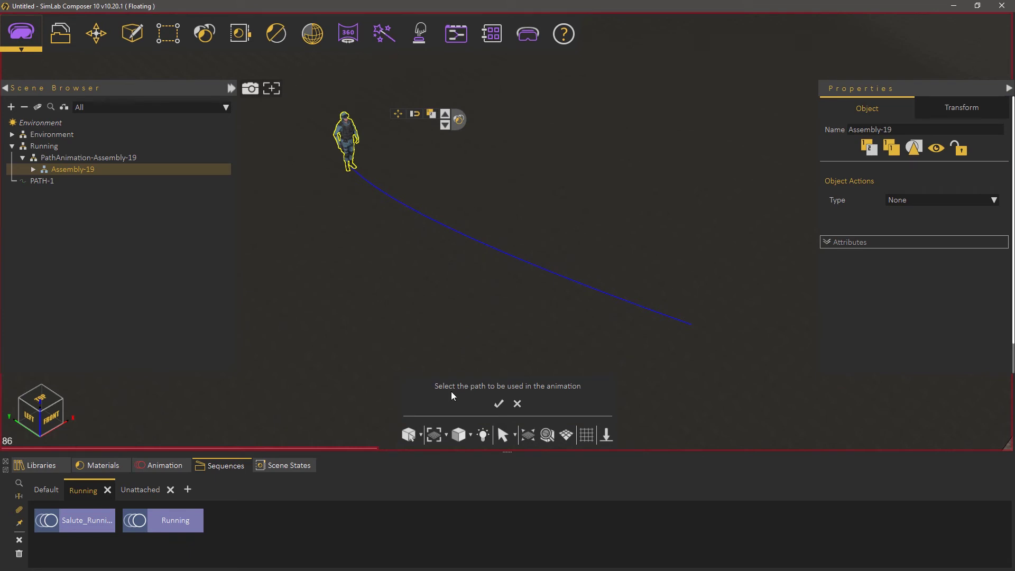
{"action": "left_click", "coordinate": [40, 182]}
{"action": "left_click_drag", "start_coordinate": [341, 163], "coordinate": [480, 222]}
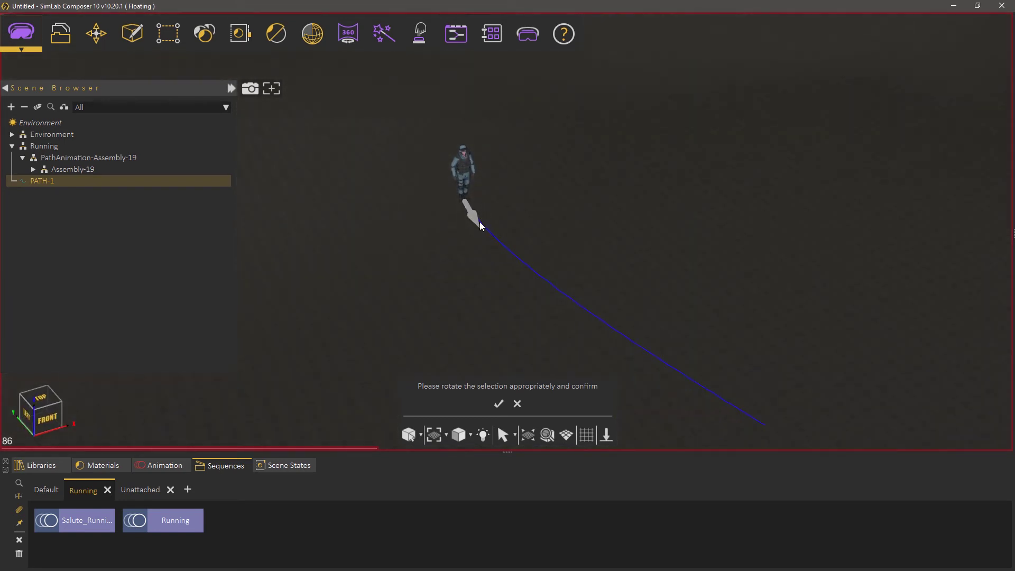
{"action": "left_click", "coordinate": [493, 402]}
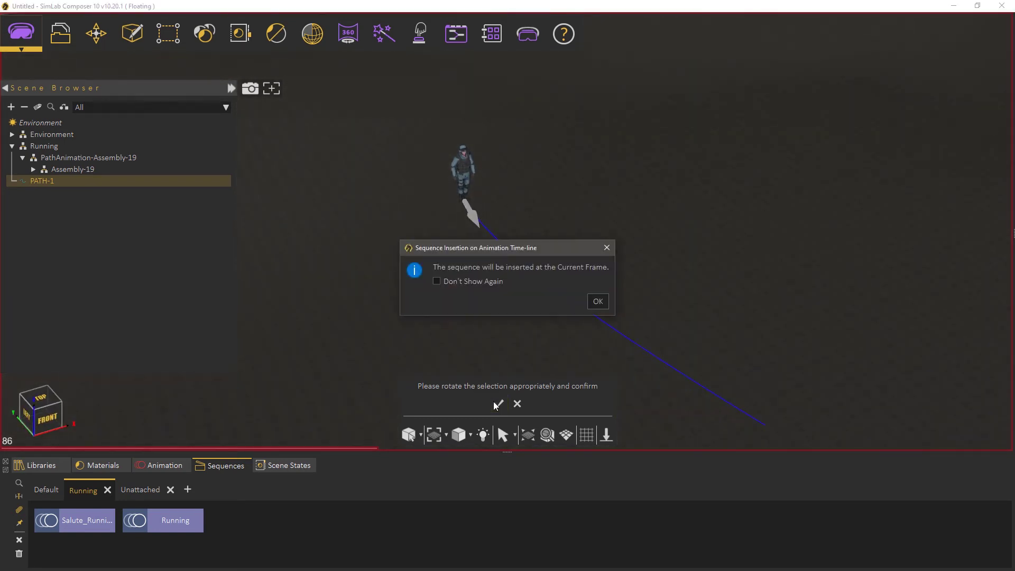
{"action": "left_click", "coordinate": [600, 301]}
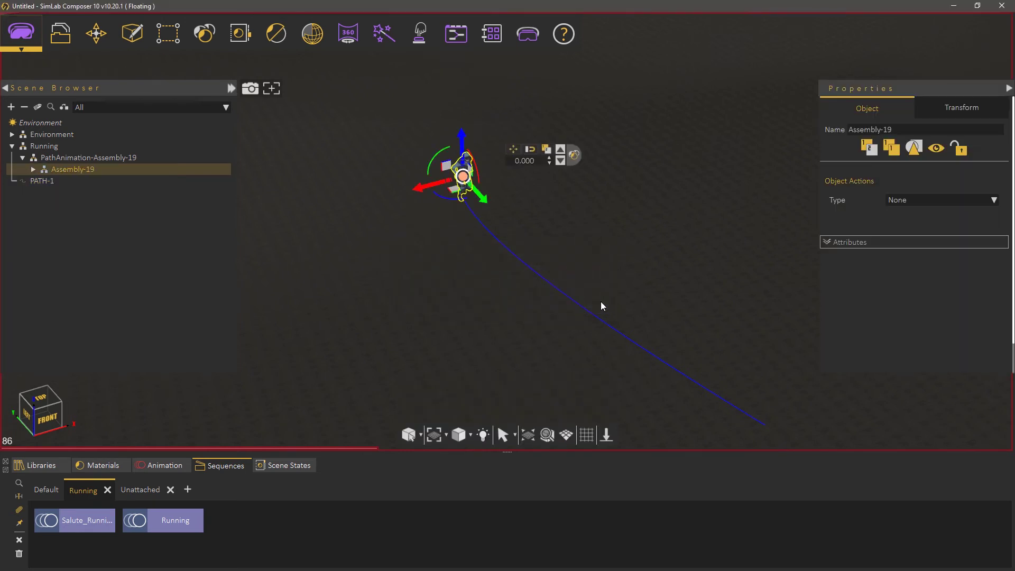
Step: Play the animation timeline from frame 0 and examine the character's salute and run along the path from different angles
{"action": "left_click", "coordinate": [153, 464]}
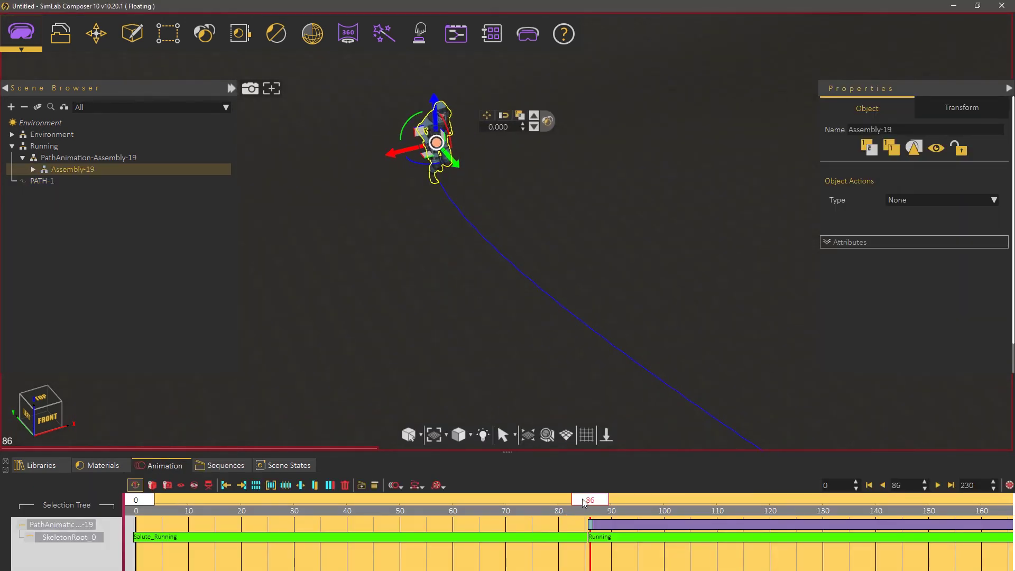
{"action": "left_click", "coordinate": [869, 485]}
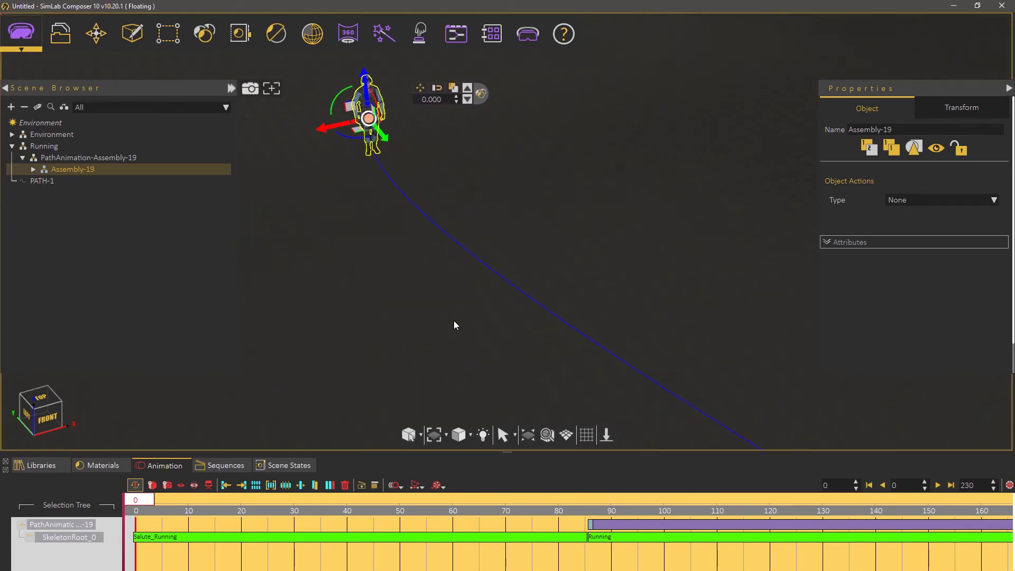
{"action": "left_click", "coordinate": [937, 485]}
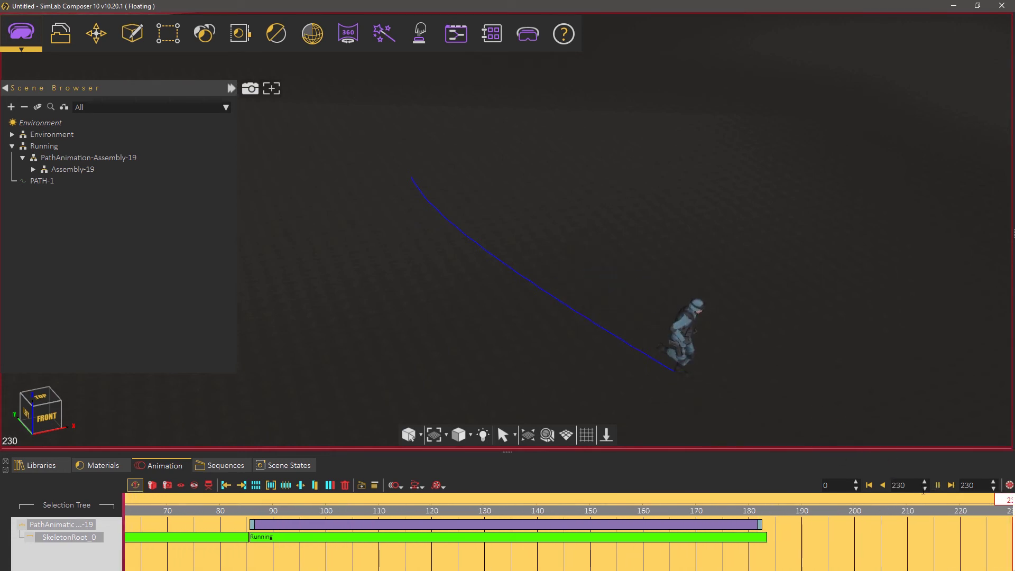
{"action": "left_click_drag", "start_coordinate": [472, 302], "coordinate": [900, 433]}
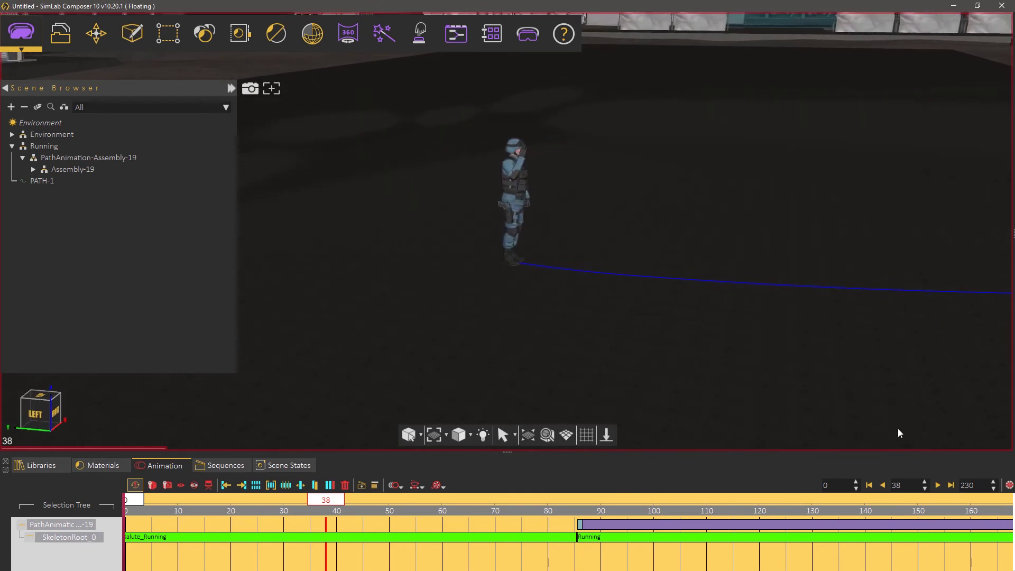
{"action": "left_click", "coordinate": [936, 484]}
{"action": "left_click_drag", "start_coordinate": [834, 373], "coordinate": [567, 305]}
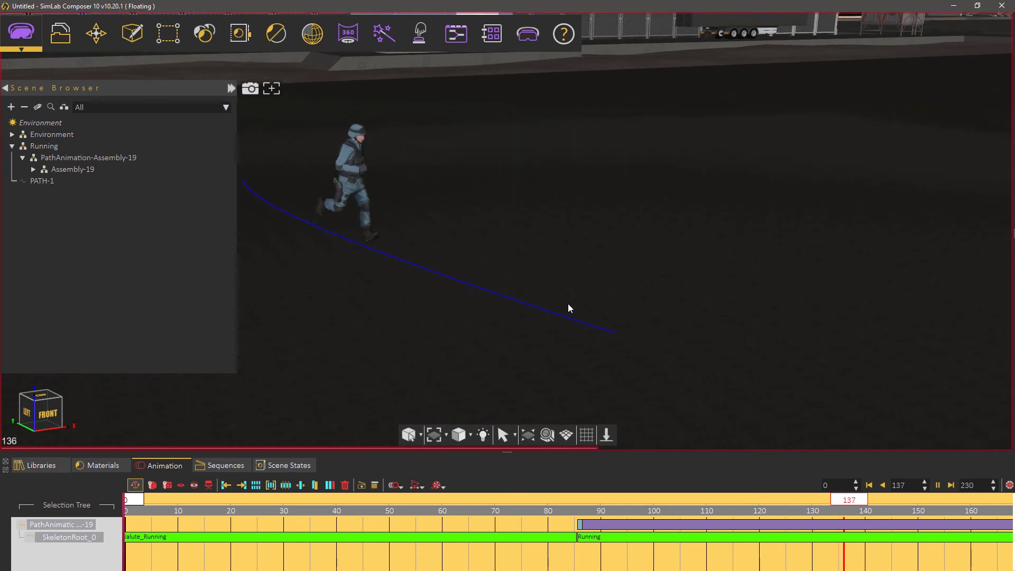
{"action": "left_click", "coordinate": [937, 485]}
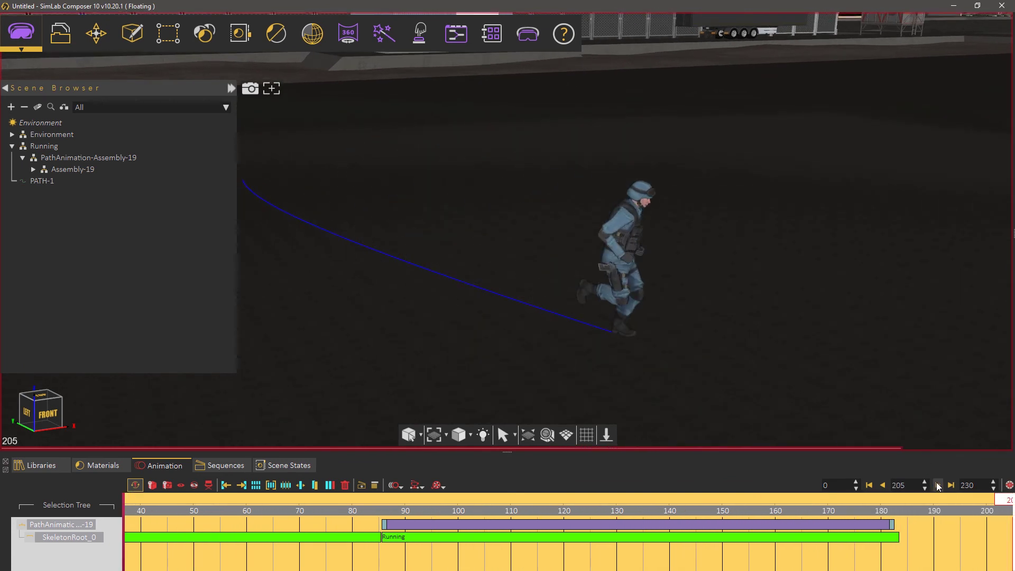
Step: Return to frame 0 and create an animation sequence named SaluteAndRun from all the salute, running and path keyframes
{"action": "left_click", "coordinate": [869, 485]}
{"action": "scroll", "coordinate": [736, 543], "scroll_direction": "down", "scroll_amount": 3}
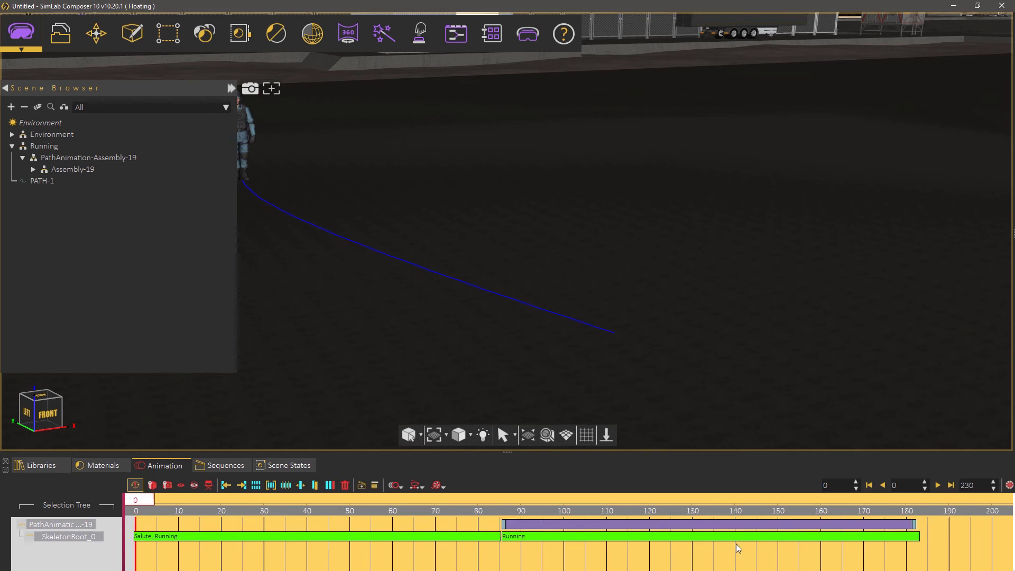
{"action": "left_click_drag", "start_coordinate": [605, 548], "coordinate": [132, 494]}
{"action": "left_click", "coordinate": [361, 485]}
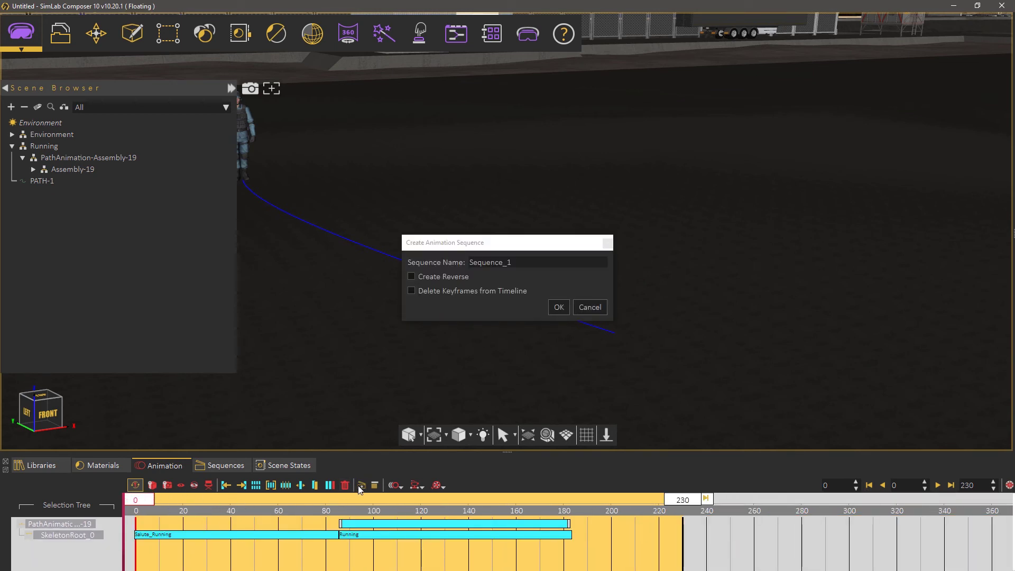
{"action": "left_click_drag", "start_coordinate": [529, 261], "coordinate": [479, 261]}
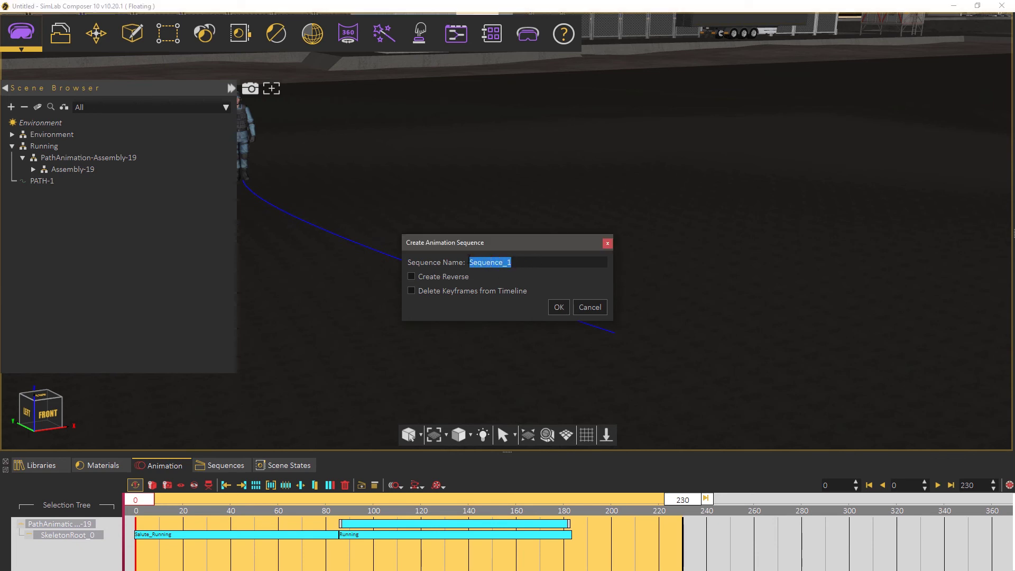
{"action": "left_click", "coordinate": [558, 308]}
Step: Preview the SaluteAndRun sequence in the Running sequence group
{"action": "left_click", "coordinate": [228, 465]}
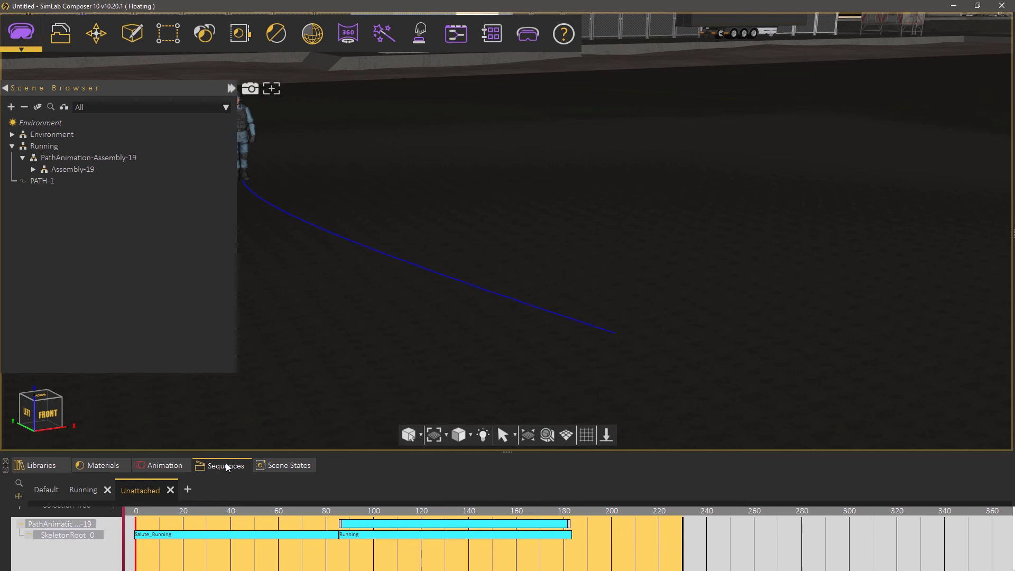
{"action": "left_click", "coordinate": [86, 491]}
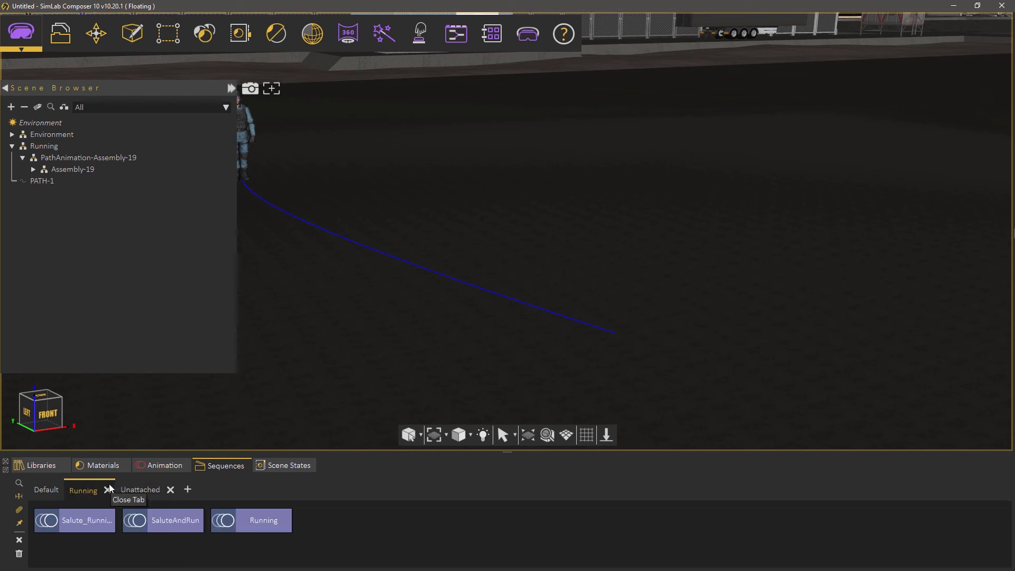
{"action": "left_click", "coordinate": [136, 521]}
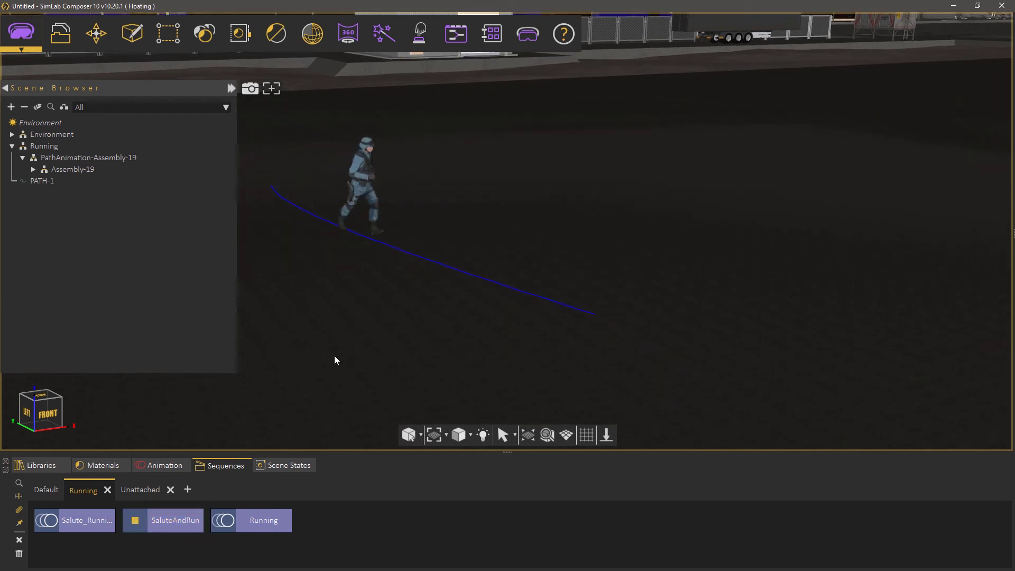
Step: Download the model from the Mixamo Characters library and show Mixamo_Model_Animation.zip in its folder from the browser
{"action": "left_click", "coordinate": [43, 466]}
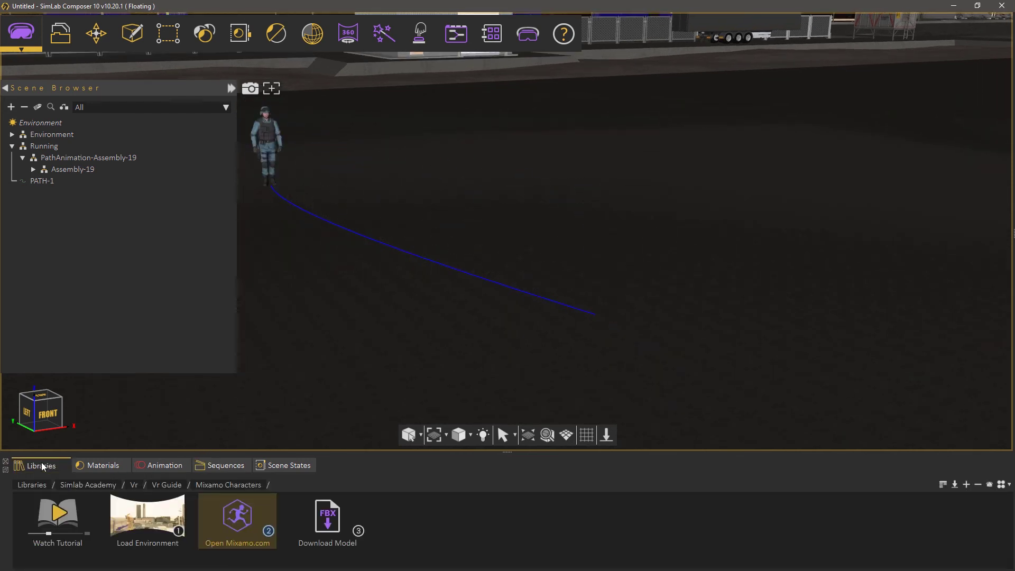
{"action": "left_click", "coordinate": [327, 518]}
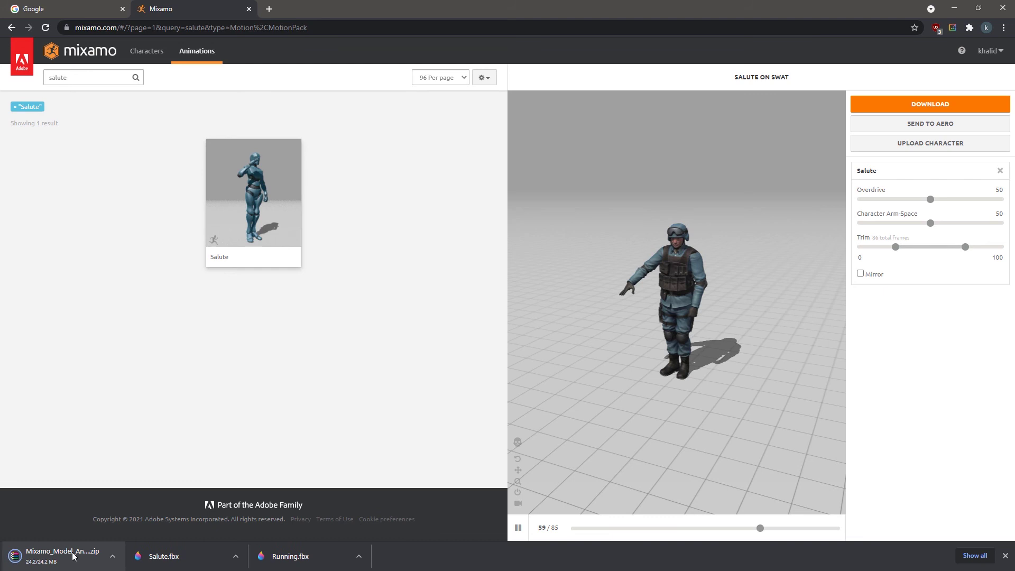
{"action": "right_click", "coordinate": [71, 555]}
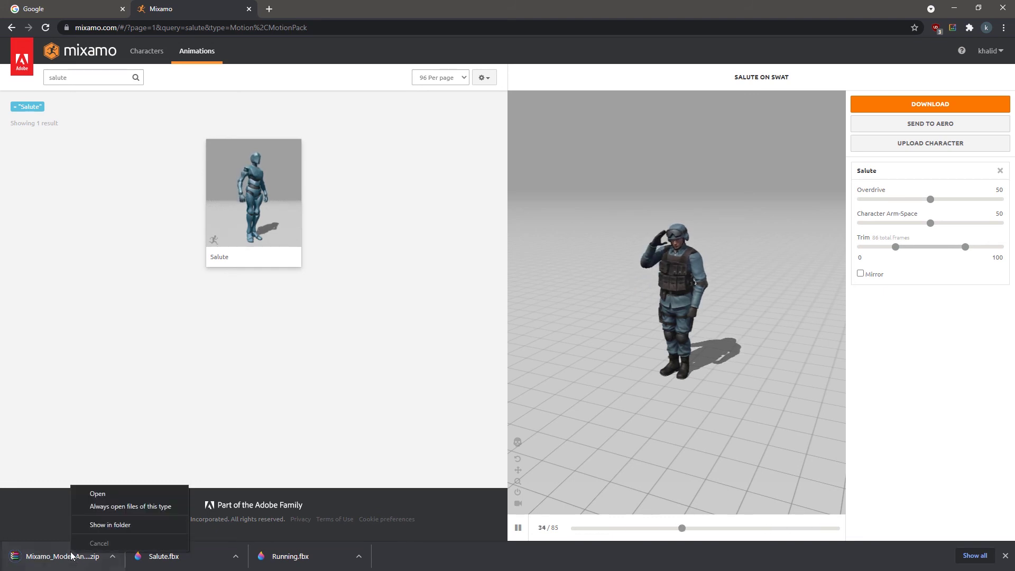
{"action": "left_click", "coordinate": [99, 525]}
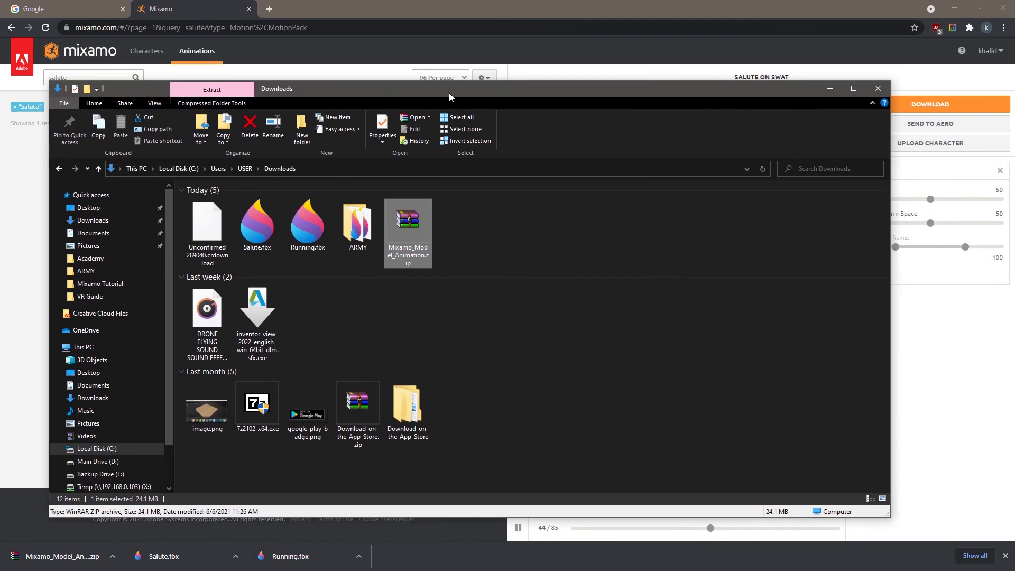
Step: Extract Mixamo_Model_Animation.zip into Downloads with 7-Zip and select Running.fbx in the extracted Mixamo_Model_Animation folder
{"action": "right_click", "coordinate": [400, 233]}
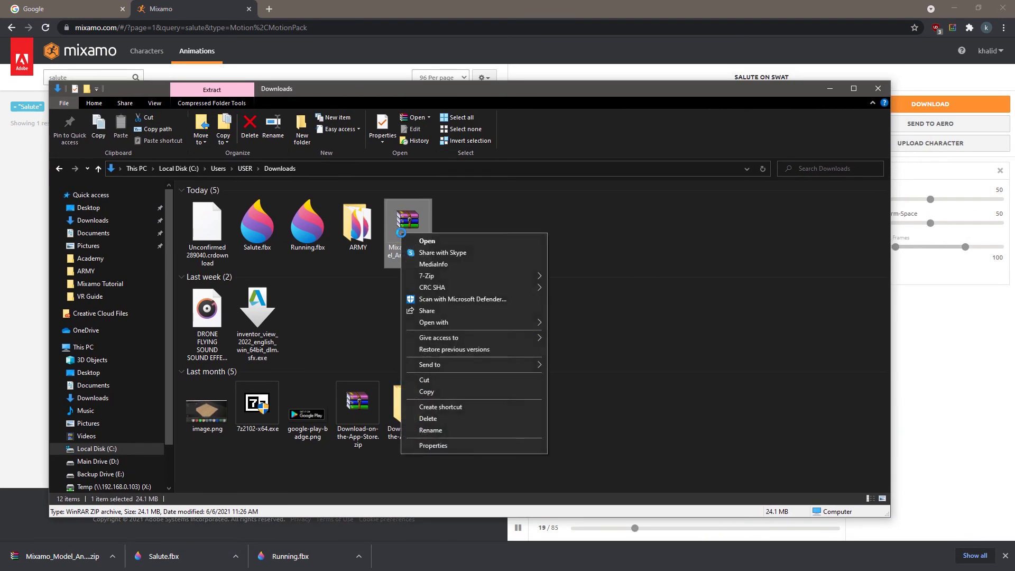
{"action": "mouse_move", "coordinate": [464, 273]}
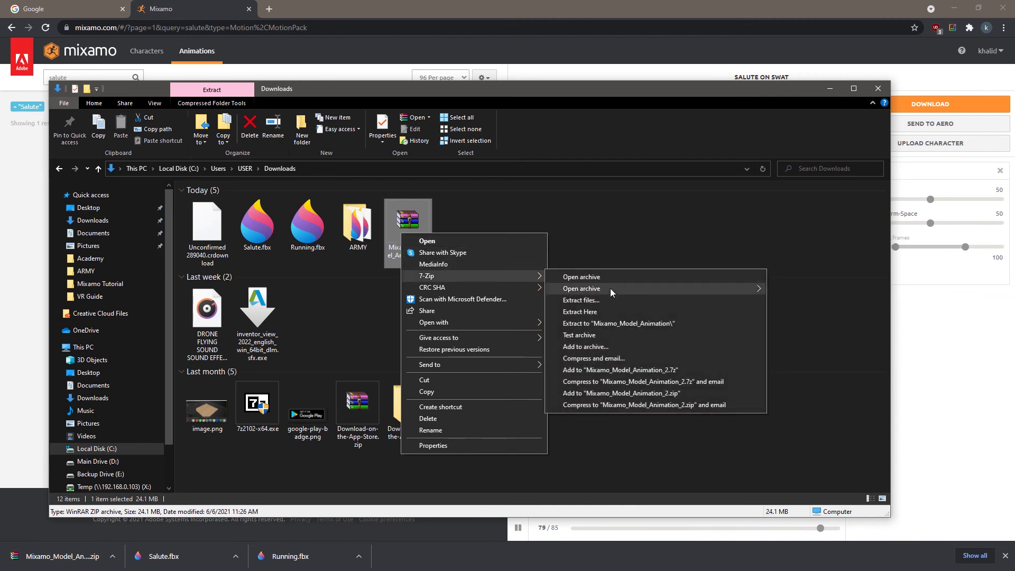
{"action": "left_click", "coordinate": [610, 313]}
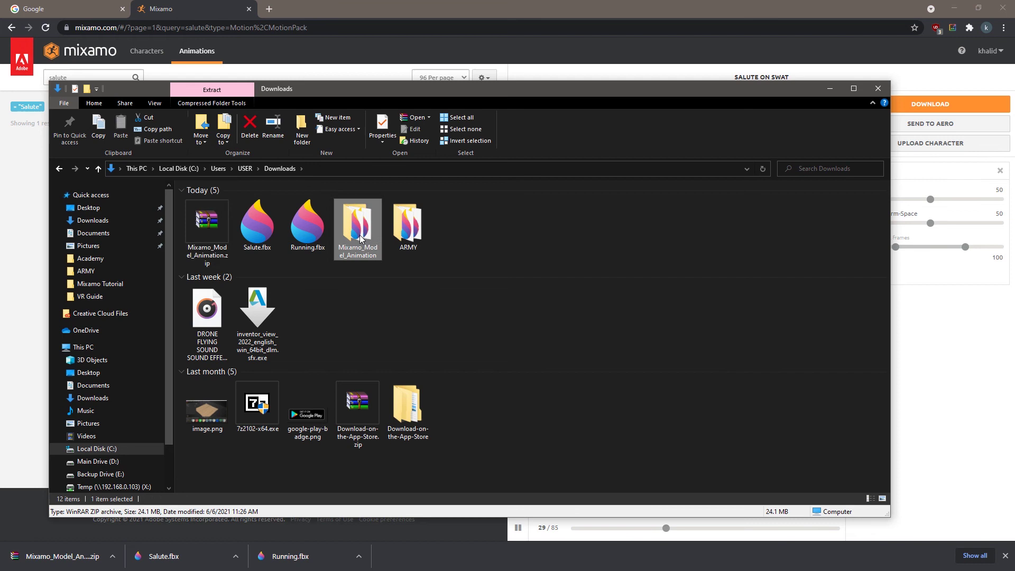
{"action": "double_click", "coordinate": [359, 235]}
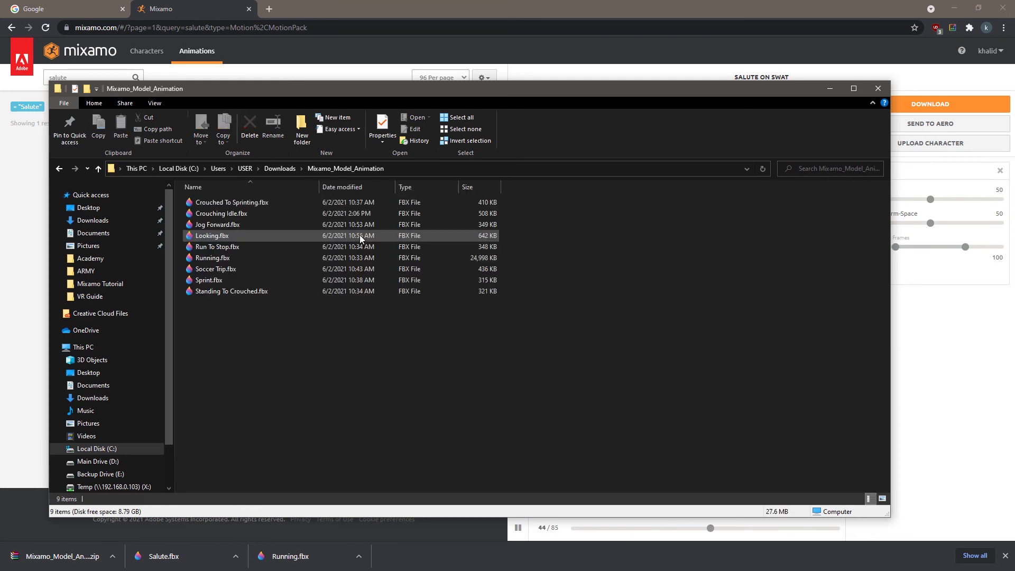
{"action": "left_click", "coordinate": [290, 259]}
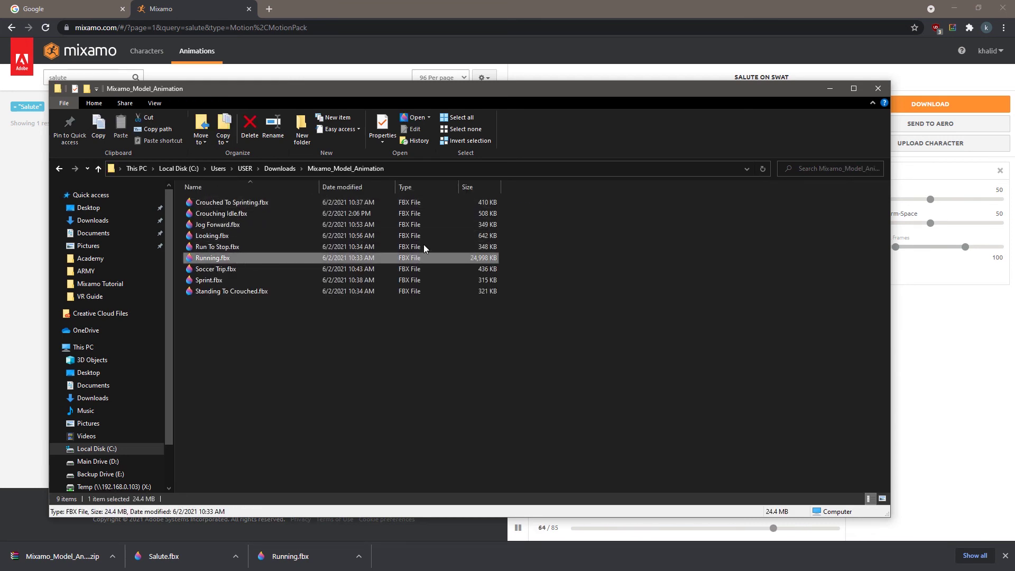